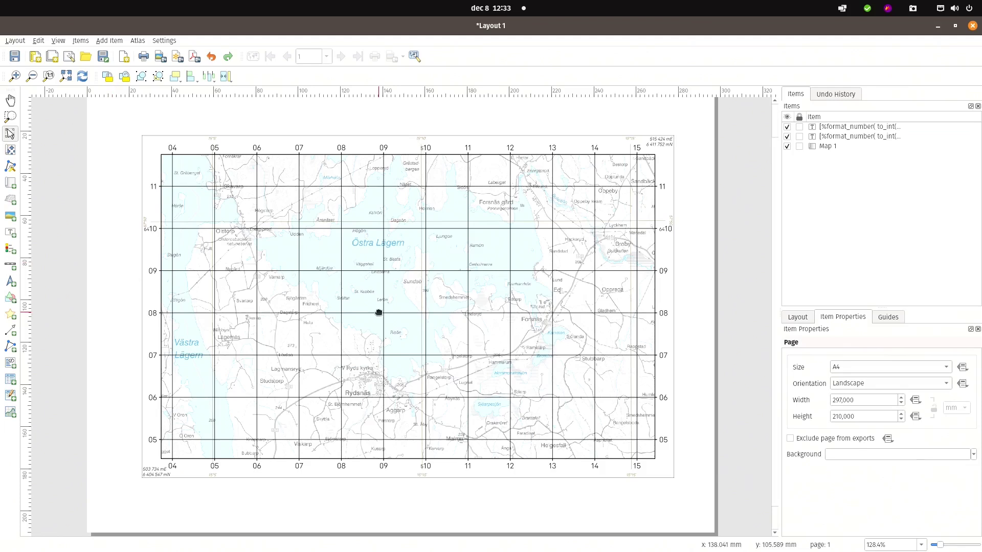
Step: Shift the map item slightly on the page and delete the two coordinate labels at its opposite corners
left_click_drag(499, 349, 462, 335)
left_click_drag(551, 308, 509, 296)
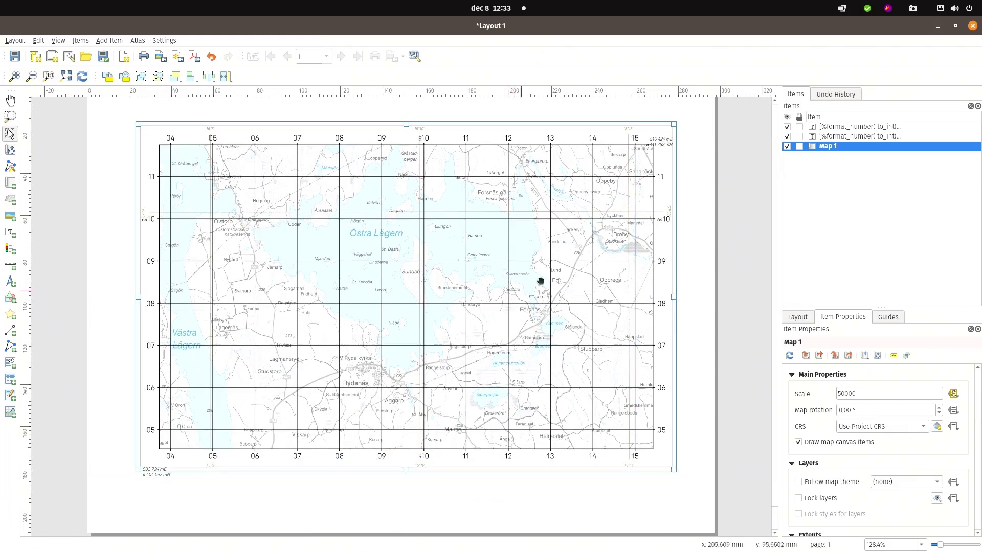
left_click(668, 141)
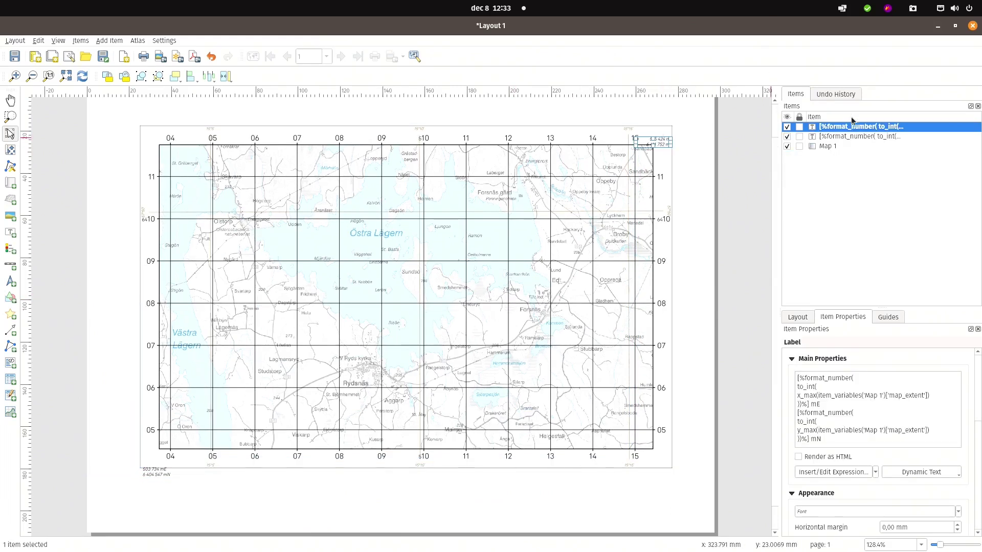
left_click(157, 478, "shift")
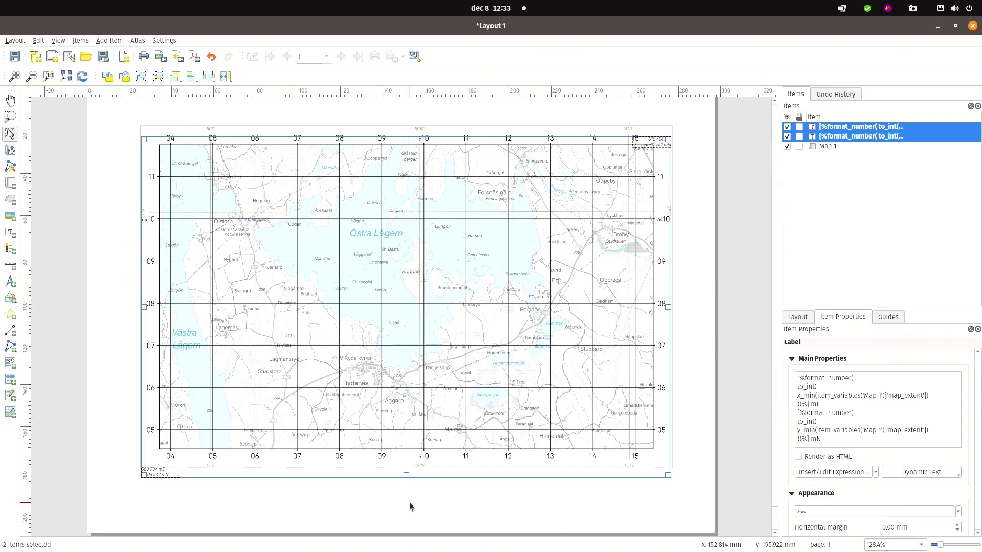
key("Delete")
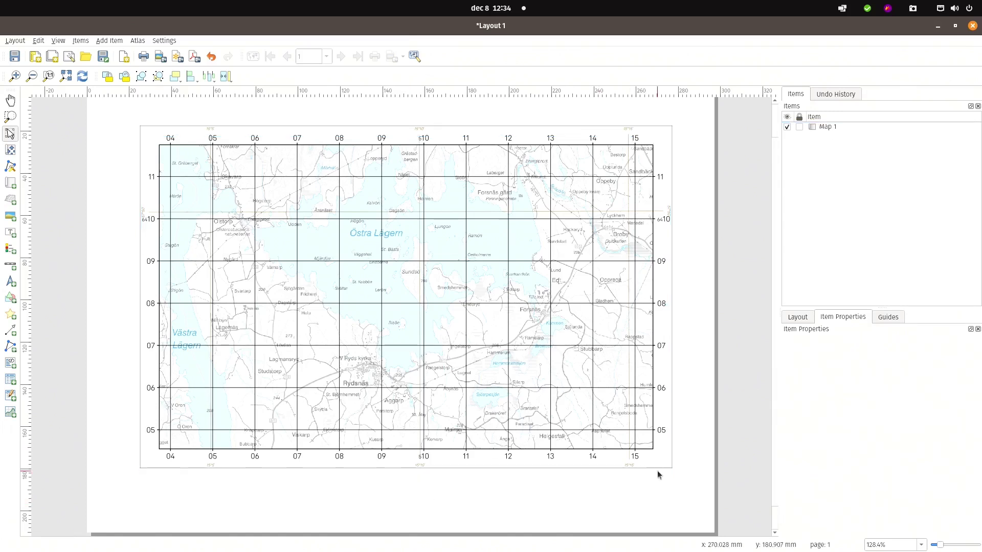
Step: Select Map 1, enlarge its properties area and open the settings of its Neatline grid for modification
left_click(476, 291)
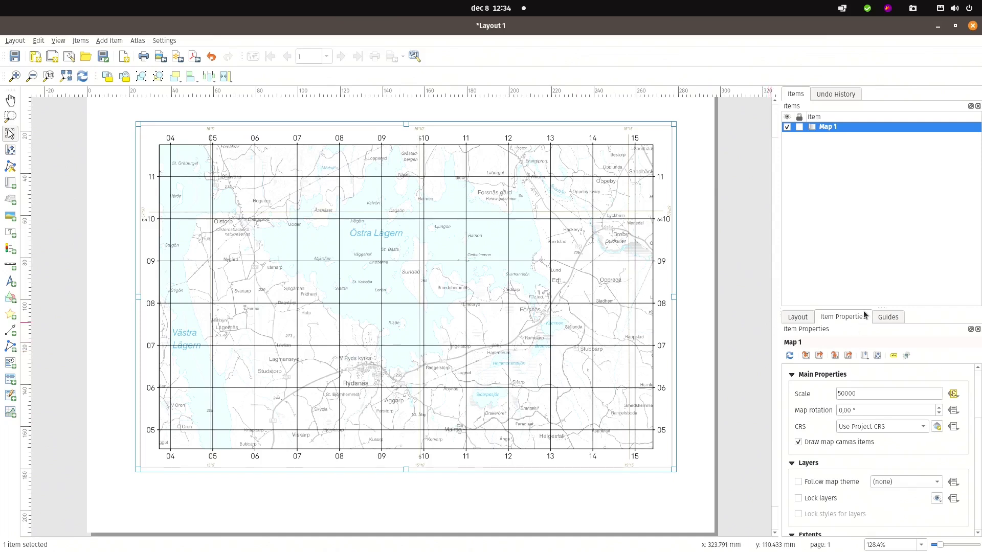
left_click_drag(865, 307, 876, 158)
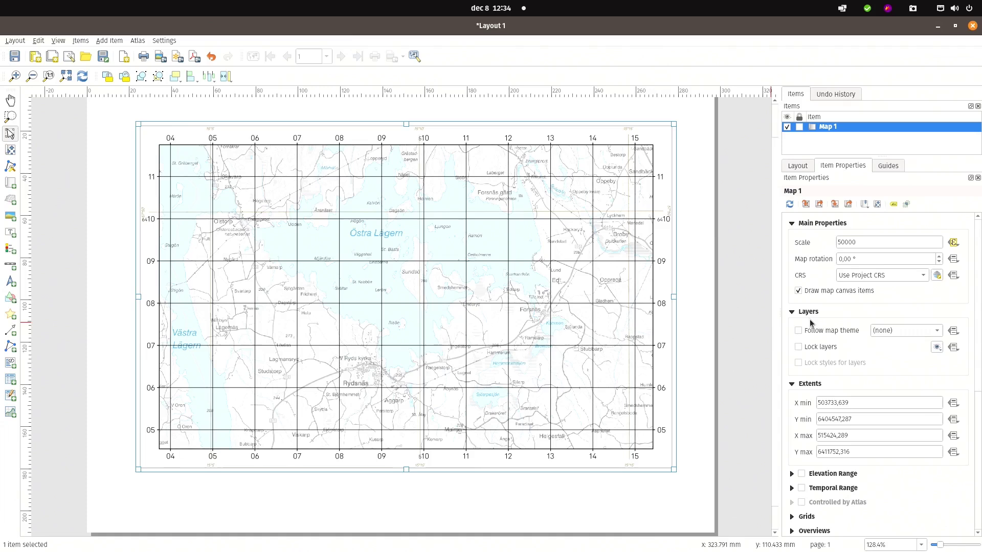
scroll(809, 321, "down", 4)
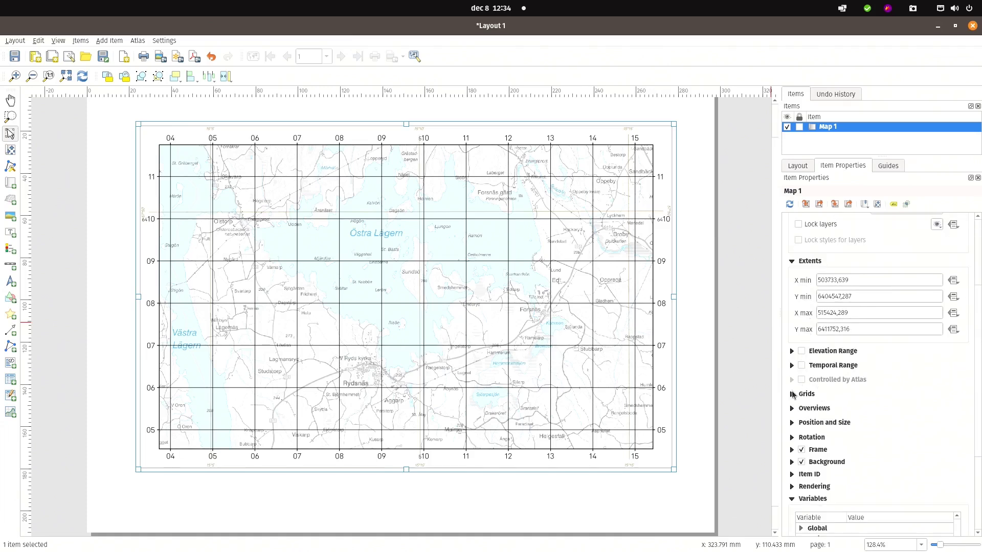
left_click(792, 394)
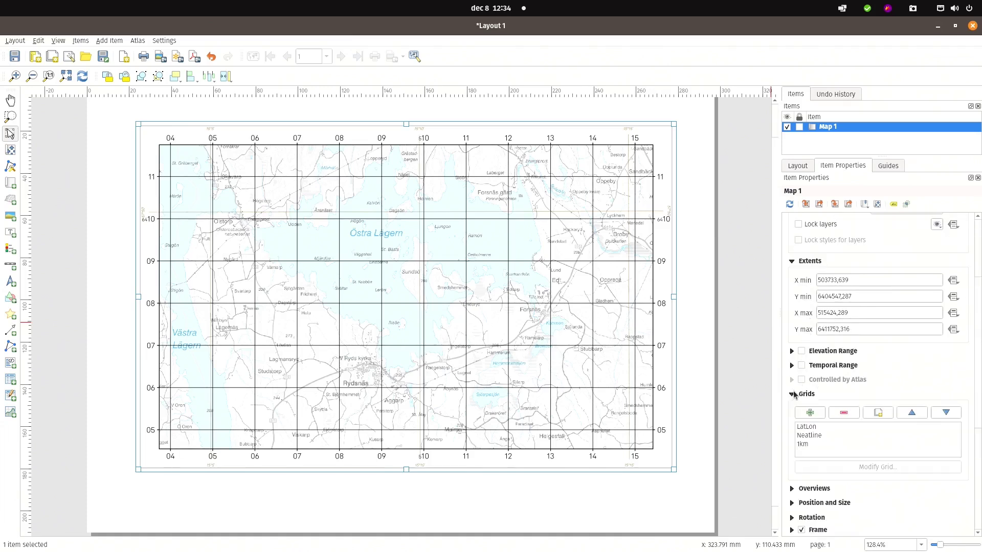
left_click(810, 439)
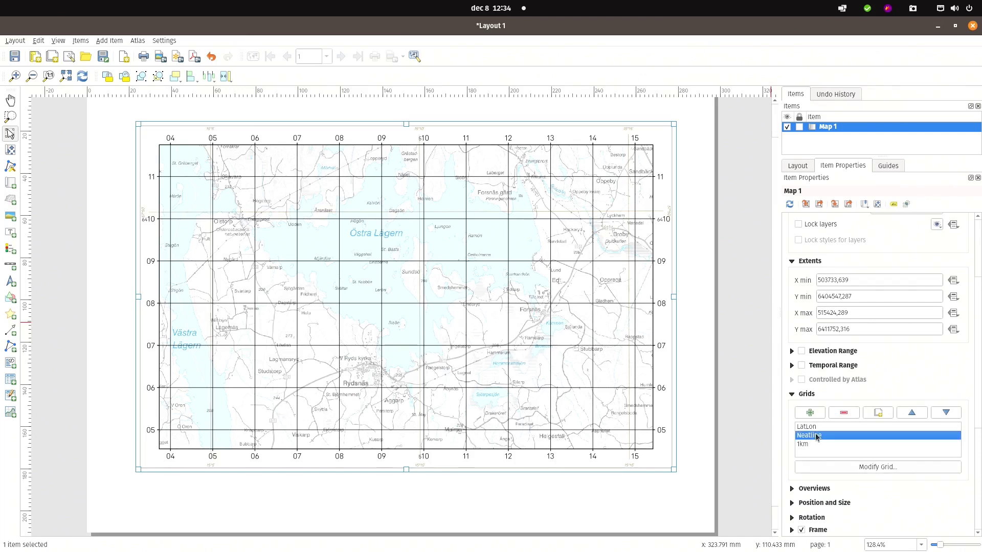
left_click(842, 467)
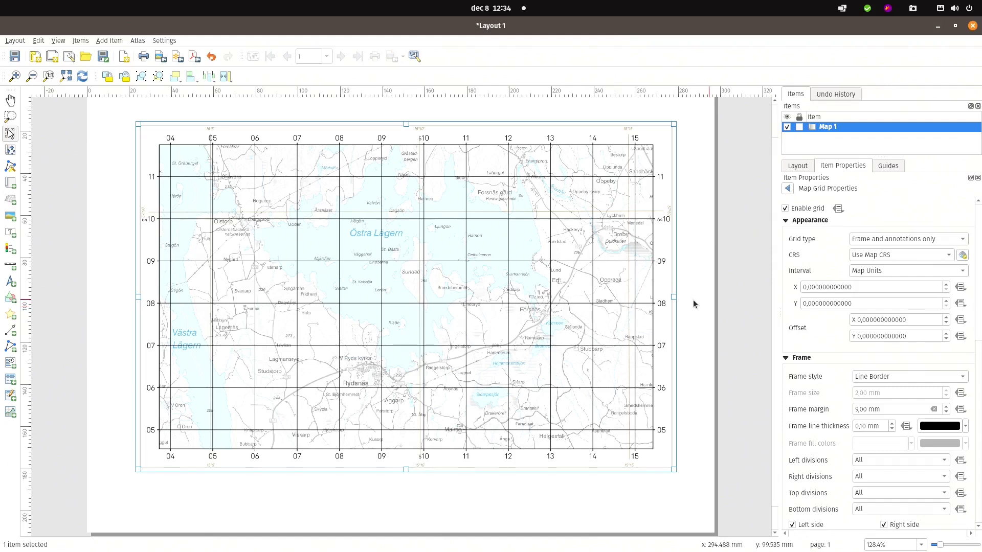
Step: Switch to the LibreOffice Impress slide and copy the whole expression floor(map_get(item_variables('Map 1'), 'map_extent_width')) - 1
key("alt+Tab")
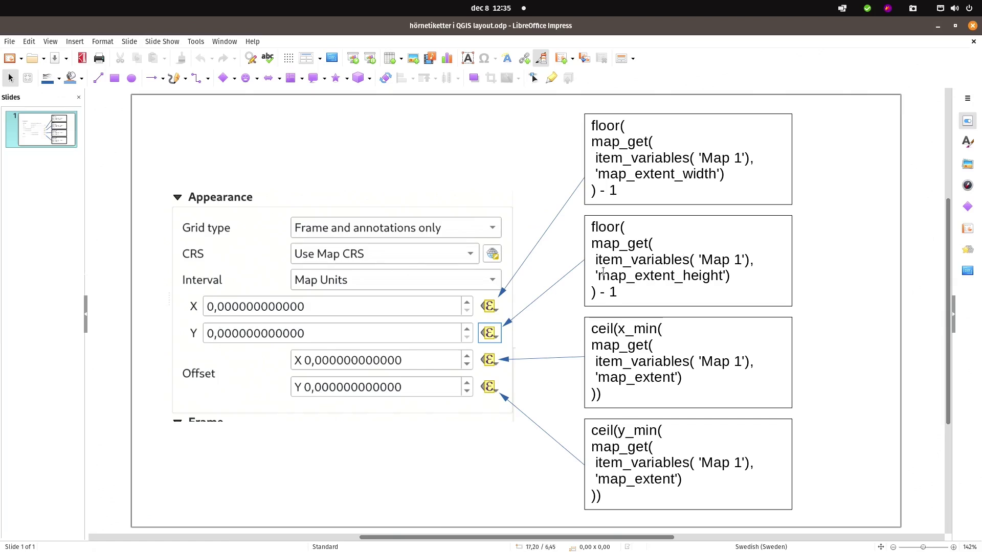
left_click_drag(598, 275, 723, 277)
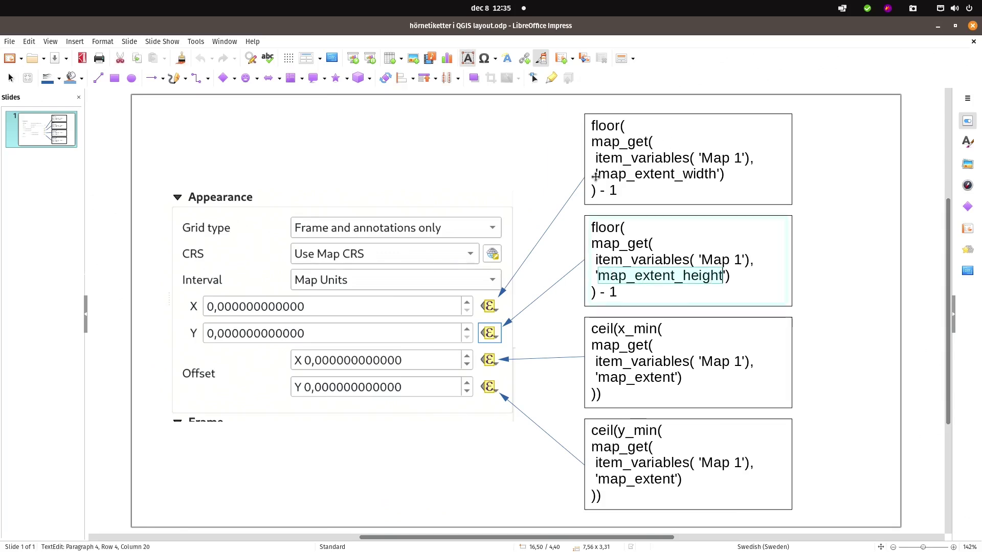
left_click_drag(600, 175, 718, 174)
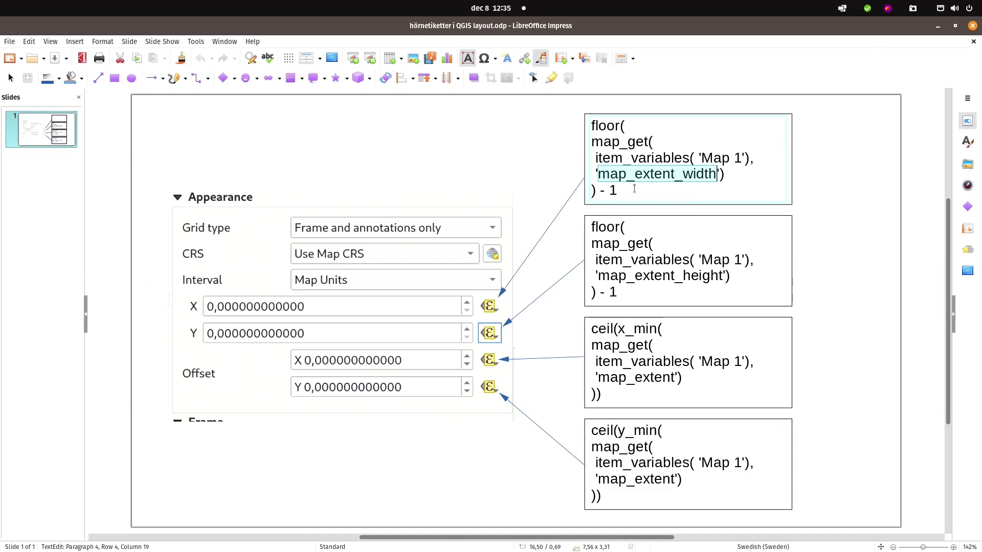
left_click(613, 187)
left_click_drag(631, 194, 590, 125)
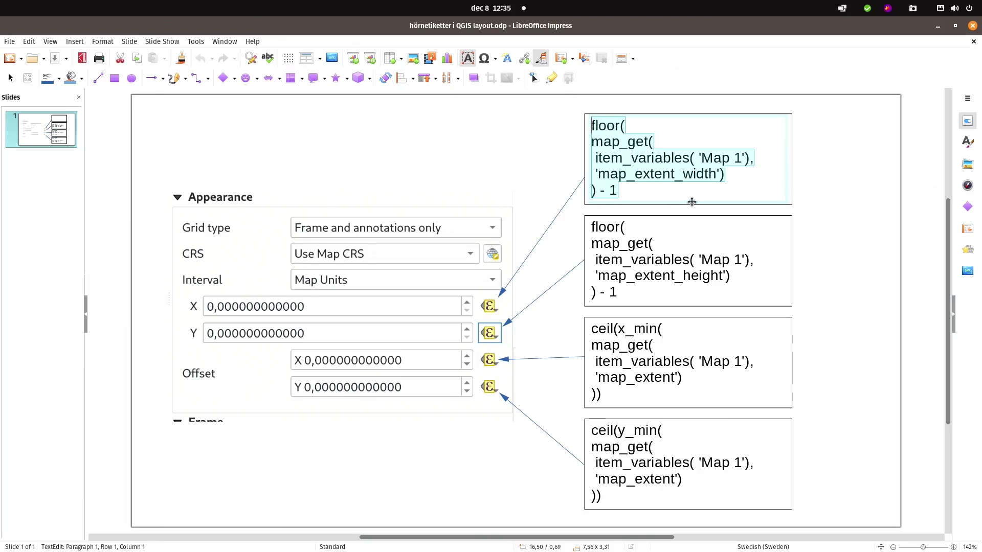
Step: Return to the QGIS layout, paste the width expression as the data-defined override of the grid's X interval, and review it in the Expression Builder
key("alt+Tab")
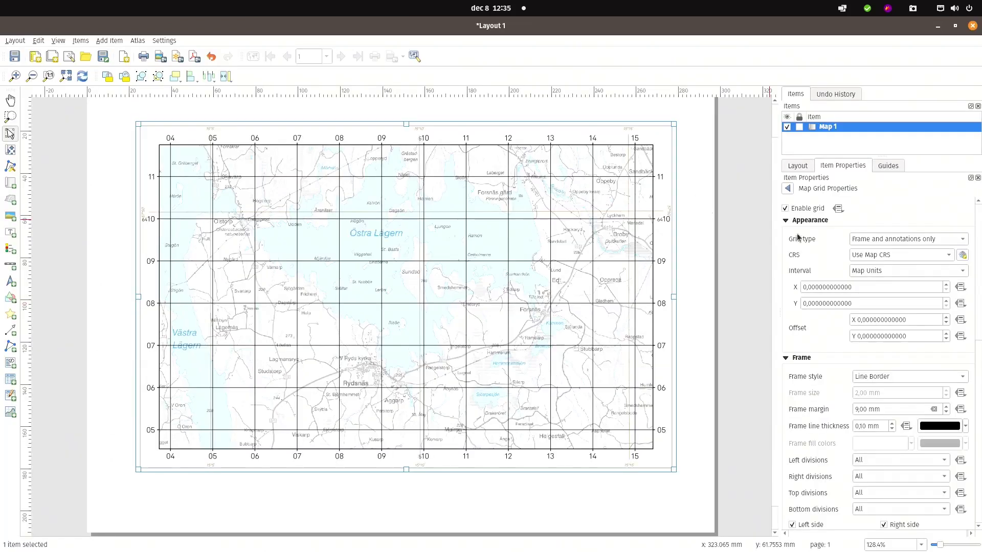
left_click(963, 289)
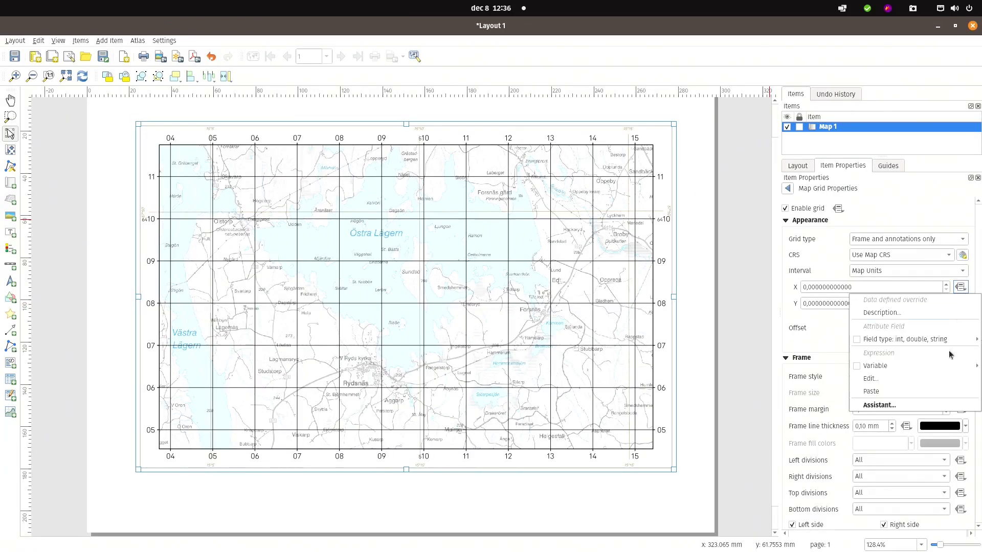
left_click(901, 391)
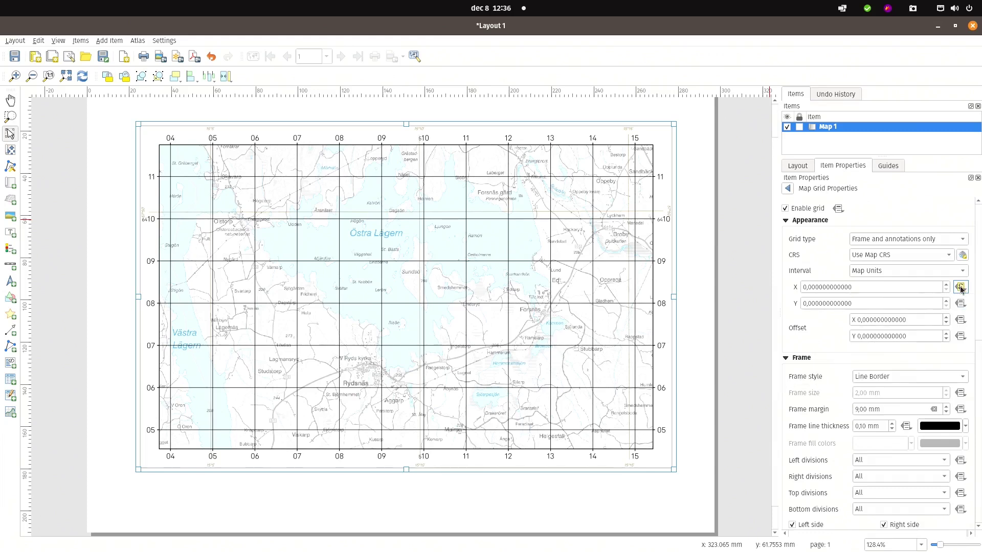
left_click(961, 287)
left_click(831, 404)
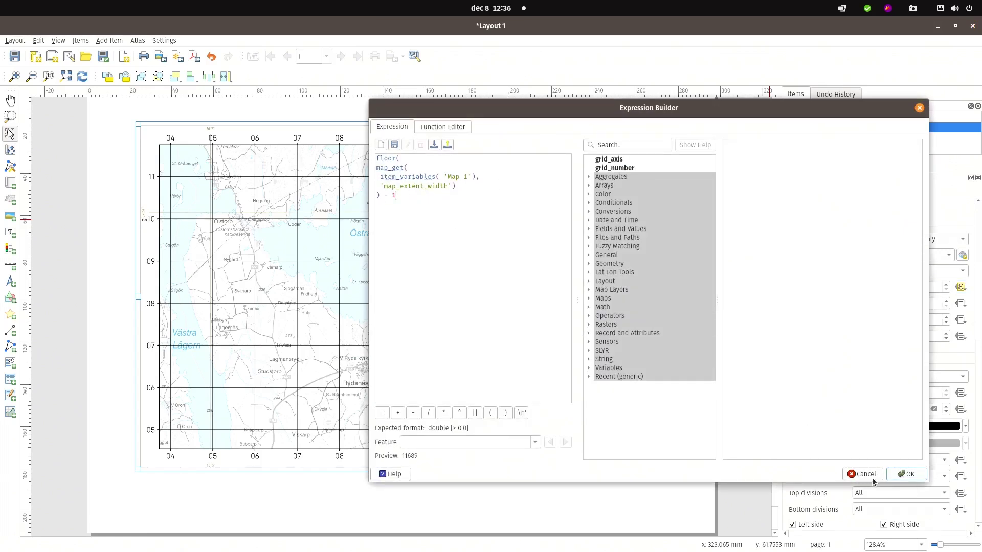
left_click(849, 475)
Step: Copy the 'map_extent_height' expression from the Impress slide and paste it in the QGIS layout as the grid's Y interval override
key("alt+Tab")
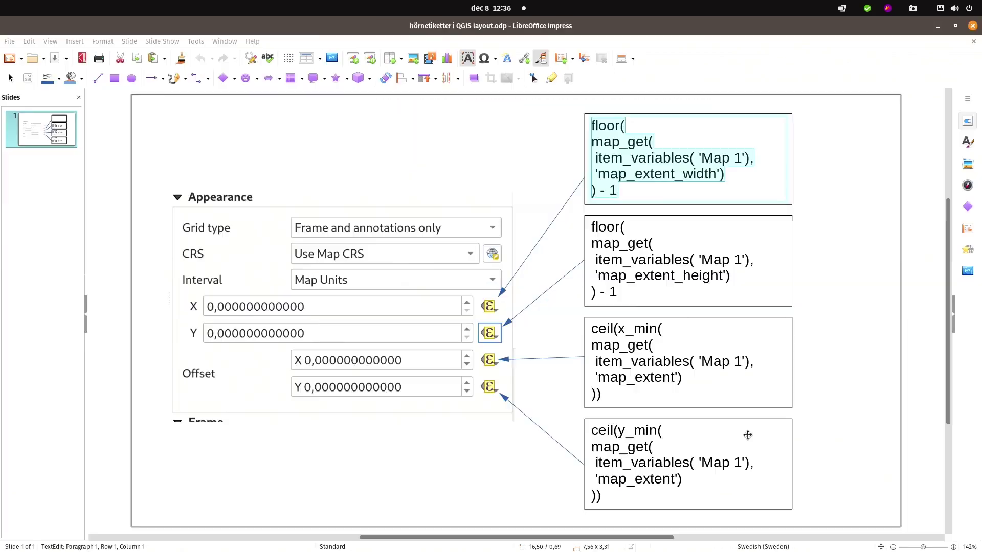
left_click(592, 229)
left_click_drag(592, 227, 634, 310)
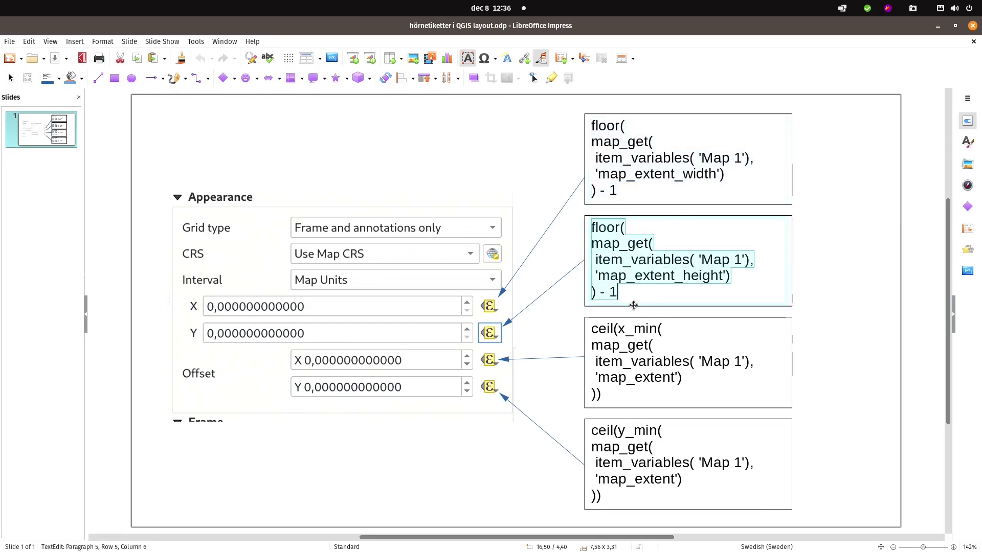
key("alt+Tab")
left_click(960, 304)
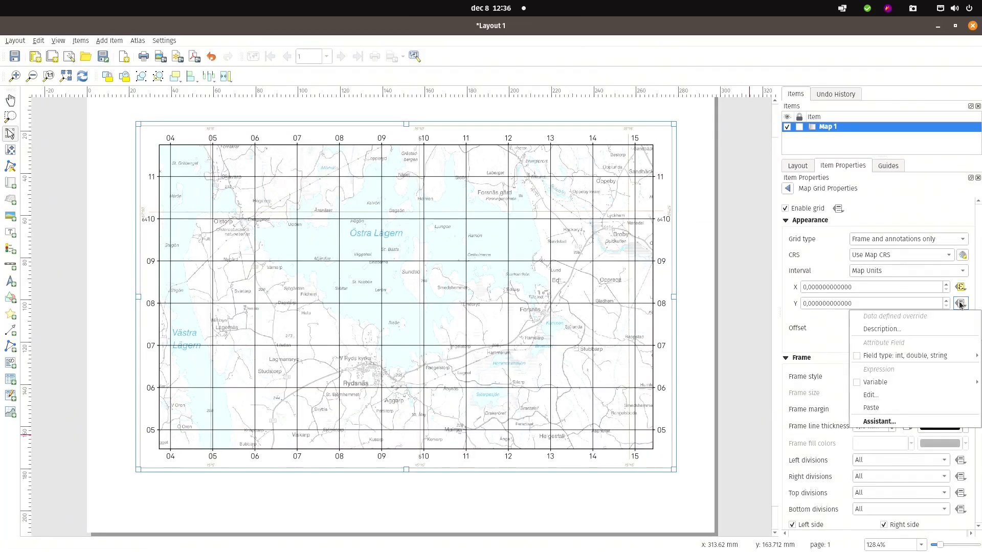
left_click(871, 407)
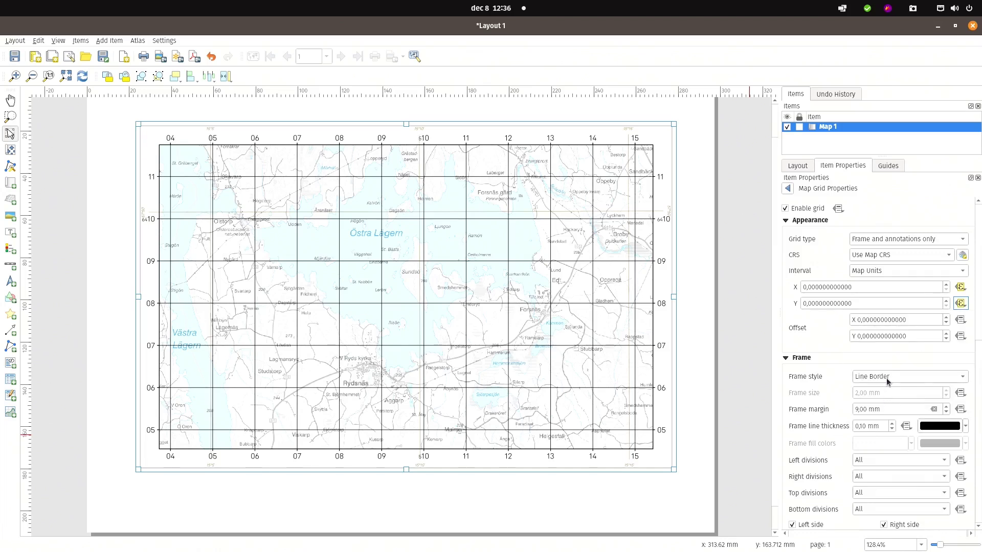
Step: Copy the ceil(x_min(...)) expression from the Impress slide and paste it in the QGIS layout as the grid's X offset override
key("alt+Tab")
left_click_drag(592, 329, 621, 390)
key("alt+Tab")
key("alt+Tab")
key("alt+Tab")
left_click(960, 320)
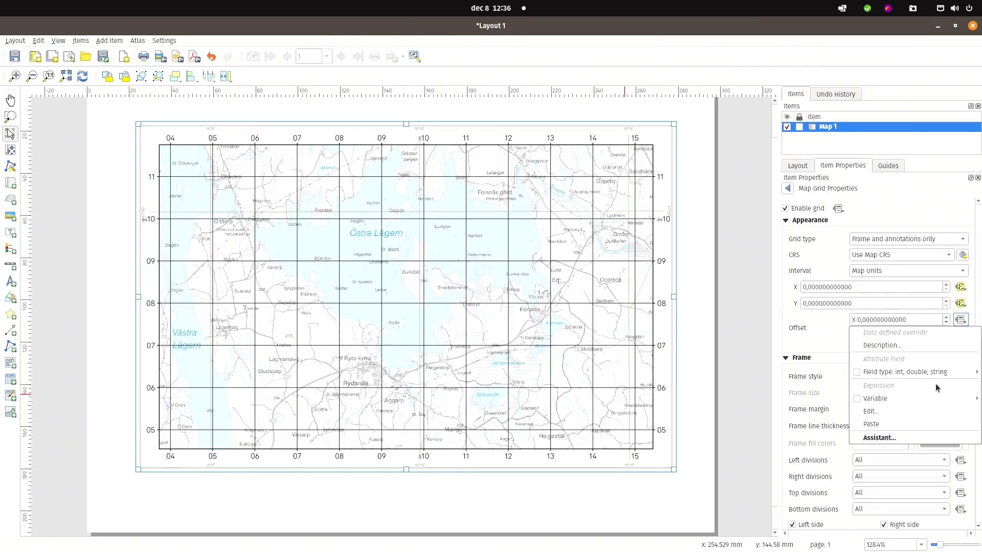
left_click(898, 426)
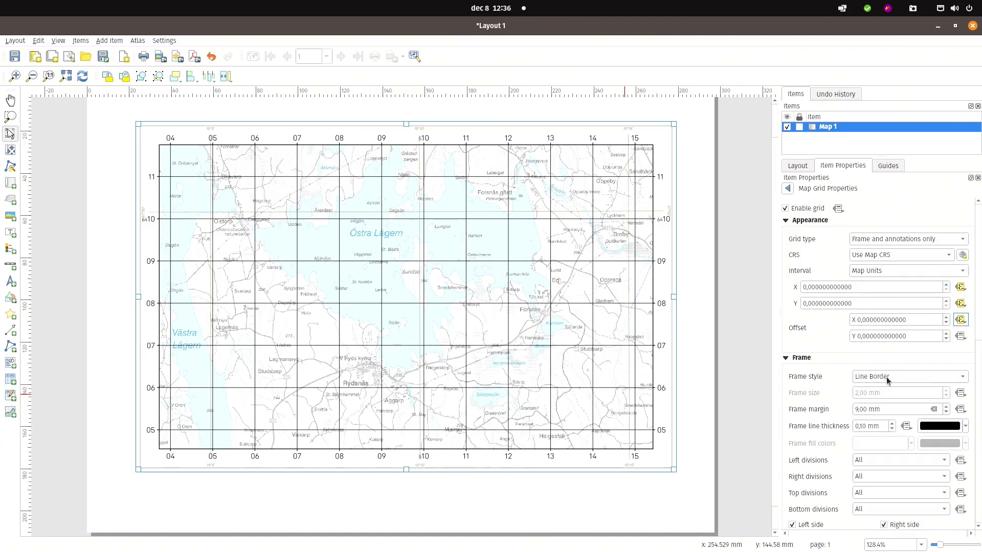
Step: Copy the ceil(y_min(...)) expression from the Impress slide and paste it in the QGIS layout as the grid's Y offset override
key("alt+Tab")
left_click(595, 431)
key("ctrl+a")
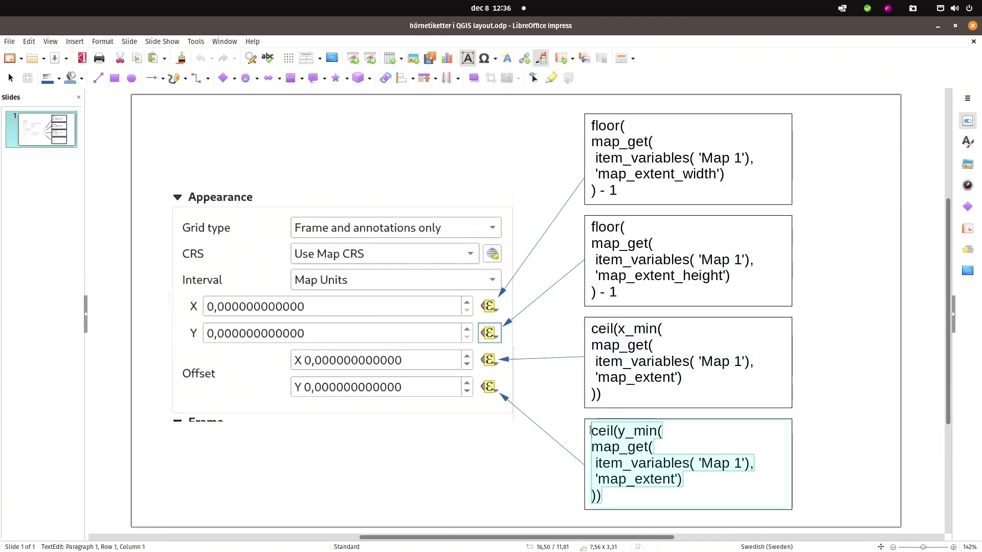
key("alt+Tab")
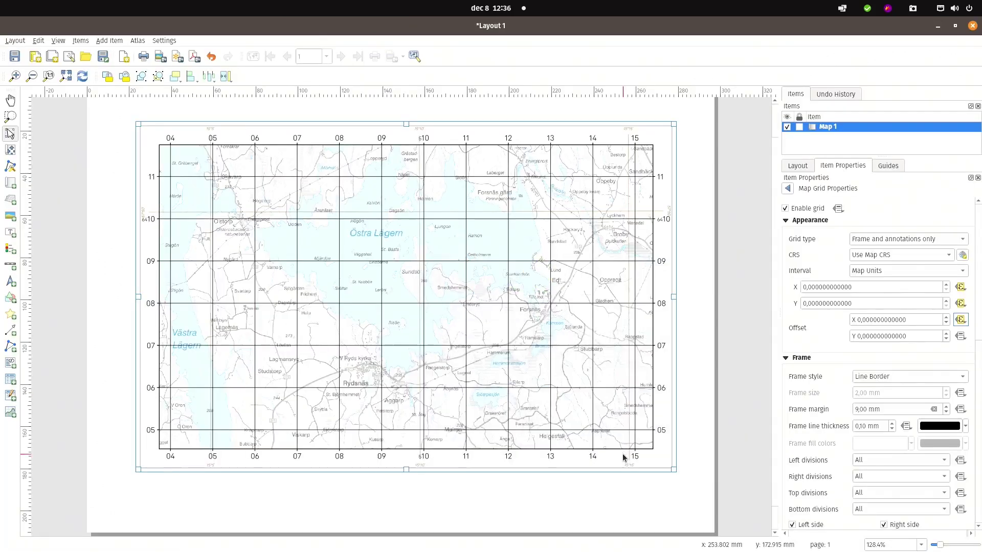
left_click(960, 336)
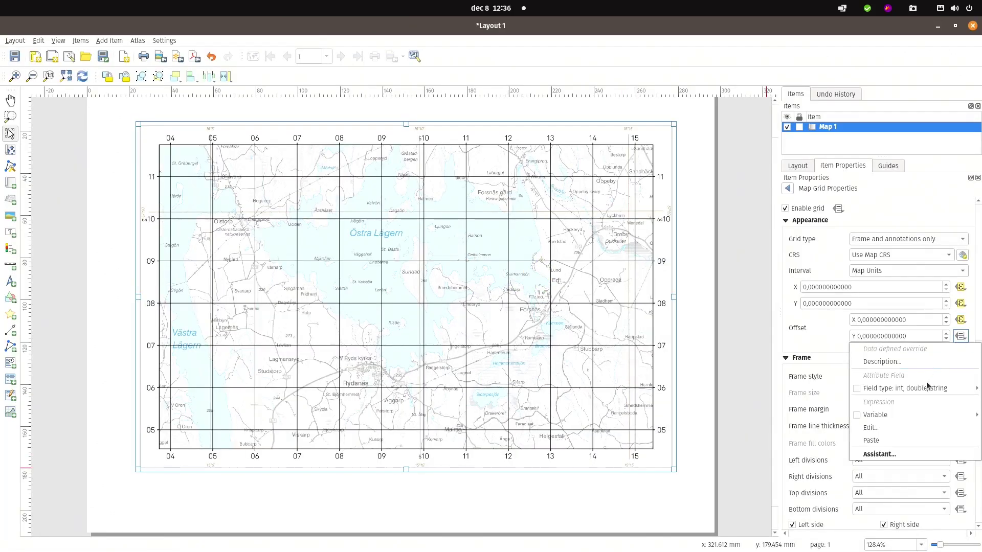
left_click(892, 437)
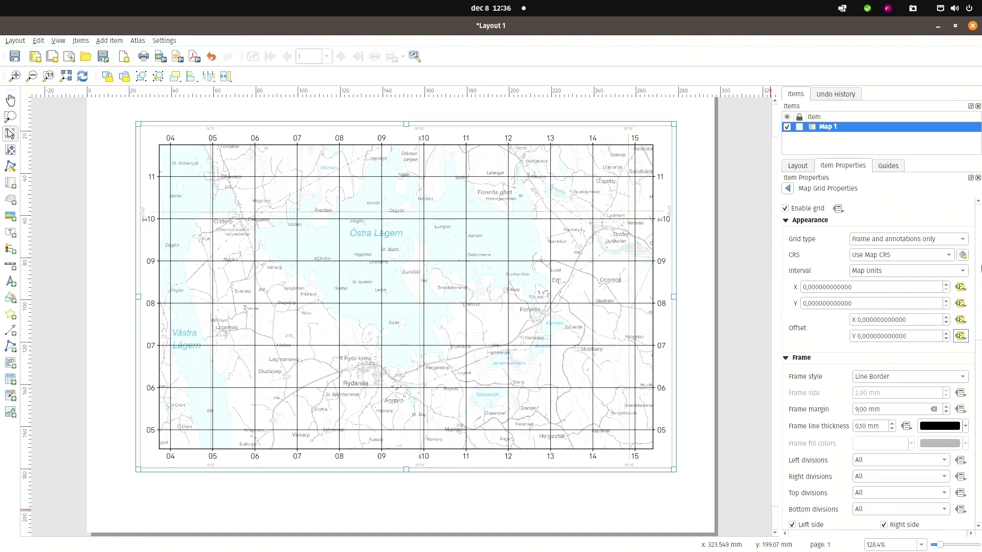
Step: Enable Draw Coordinates for the Neatline grid and set the coordinate format to Custom
scroll(797, 331, "down", 7)
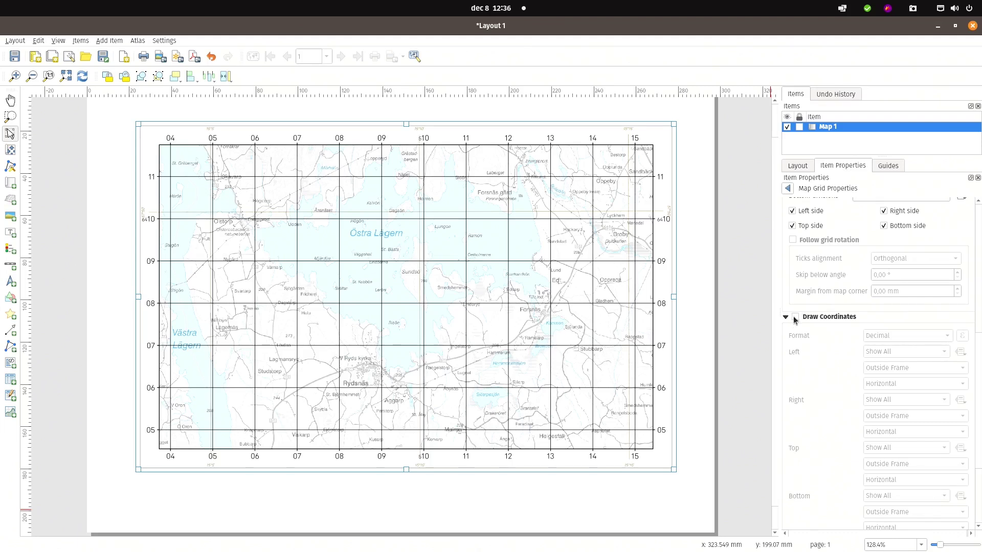
left_click(795, 317)
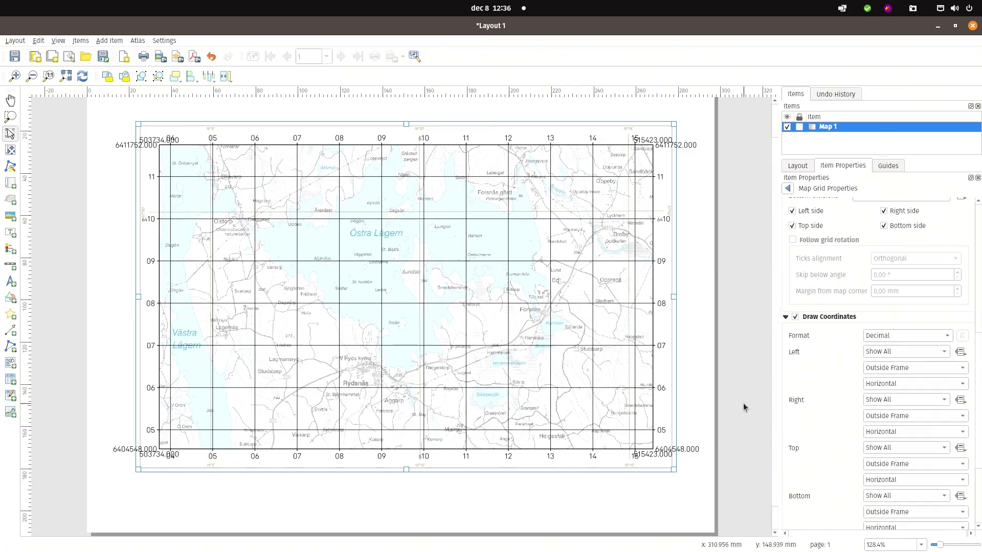
left_click(948, 337)
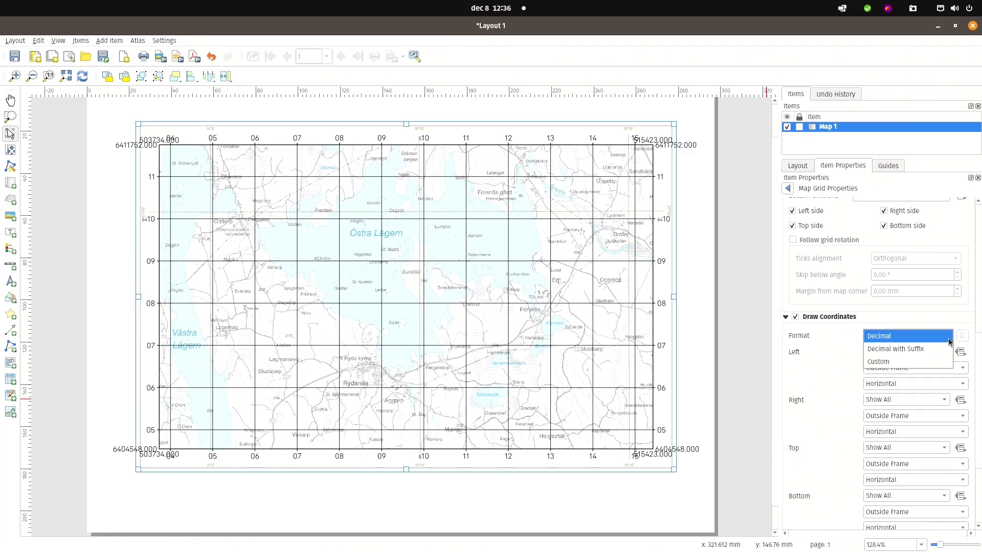
left_click(890, 366)
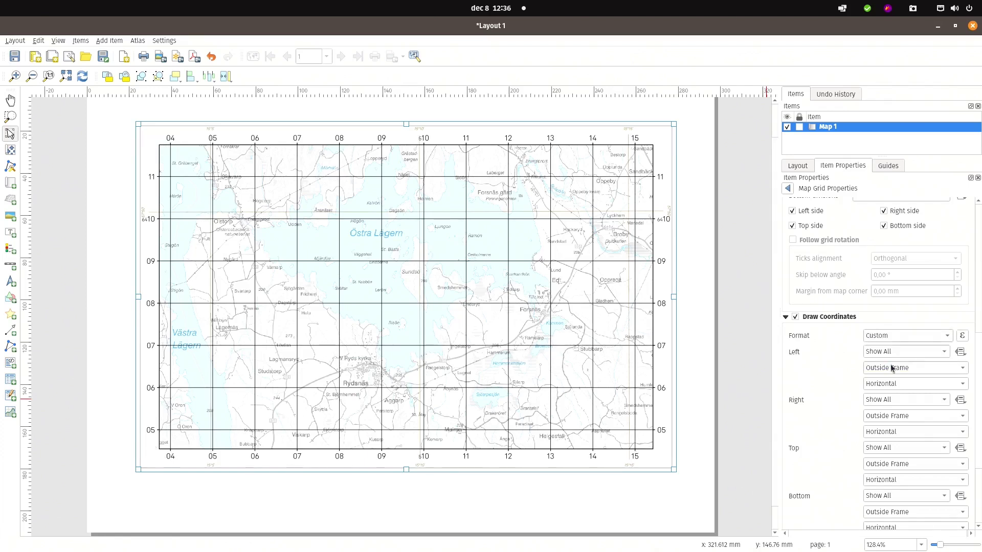
left_click(962, 335)
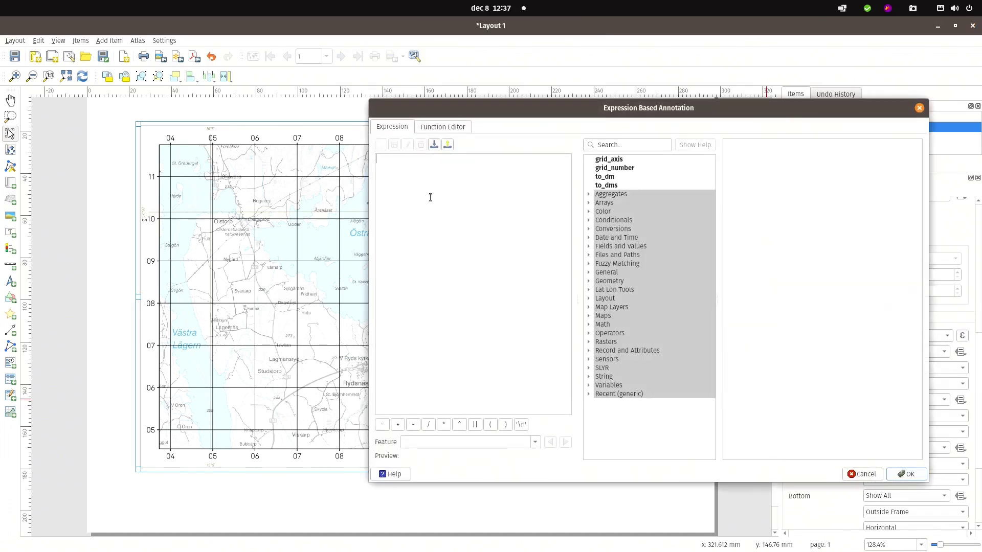
type("format_")
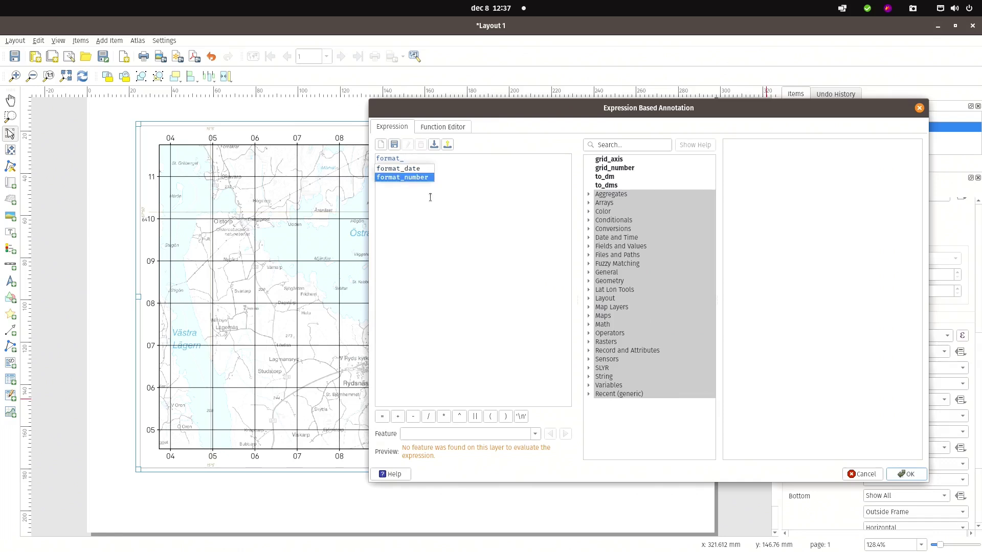
key("Return")
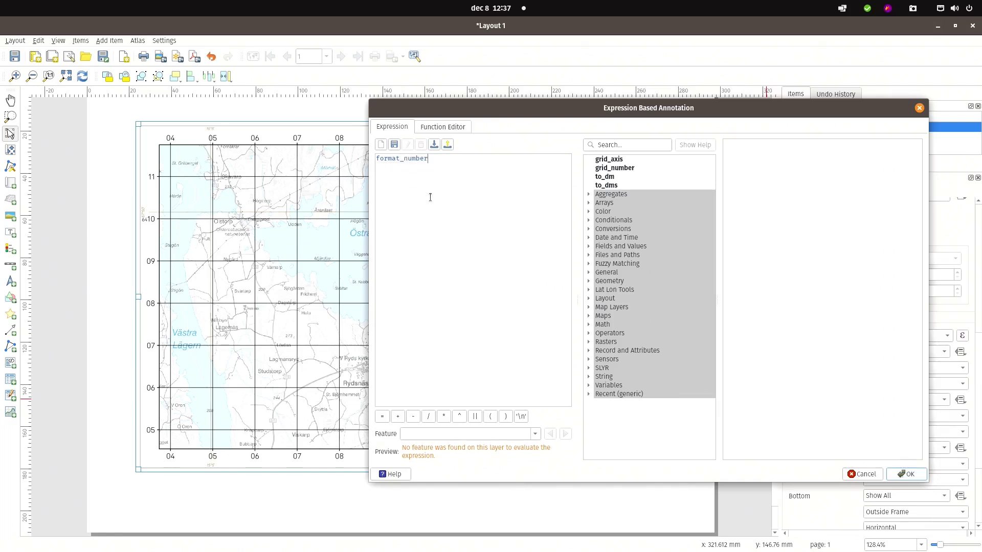
type("(")
key("Return")
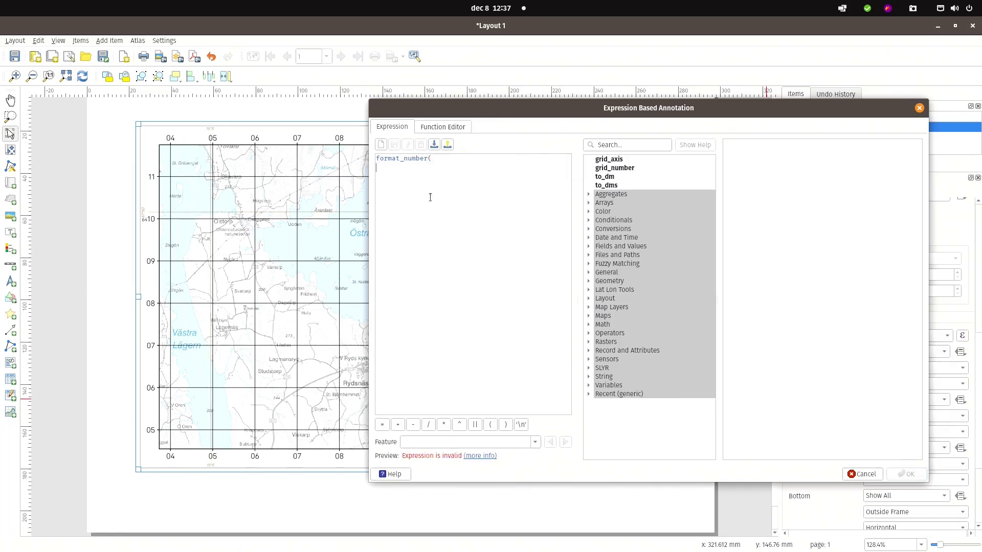
type("@gru")
type("i")
key("Down")
key("Return")
type(")")
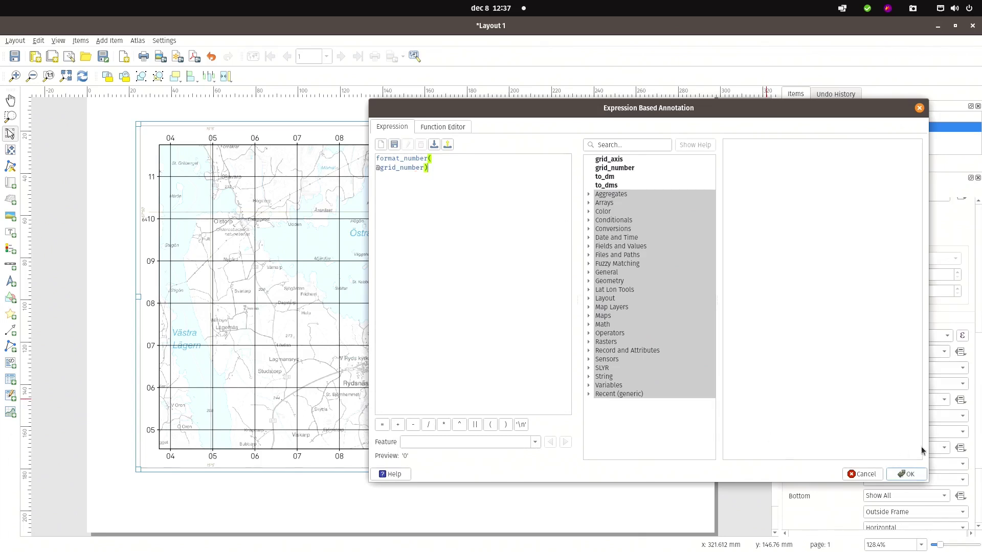
left_click(907, 475)
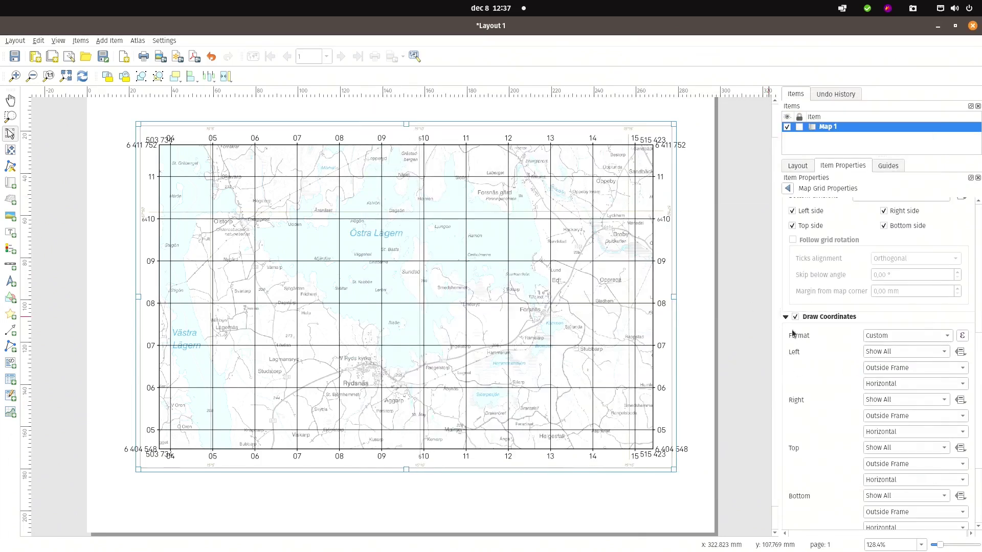
Step: Set the Neatline grid's coordinate font size to 5 points
scroll(864, 454, "down", 5)
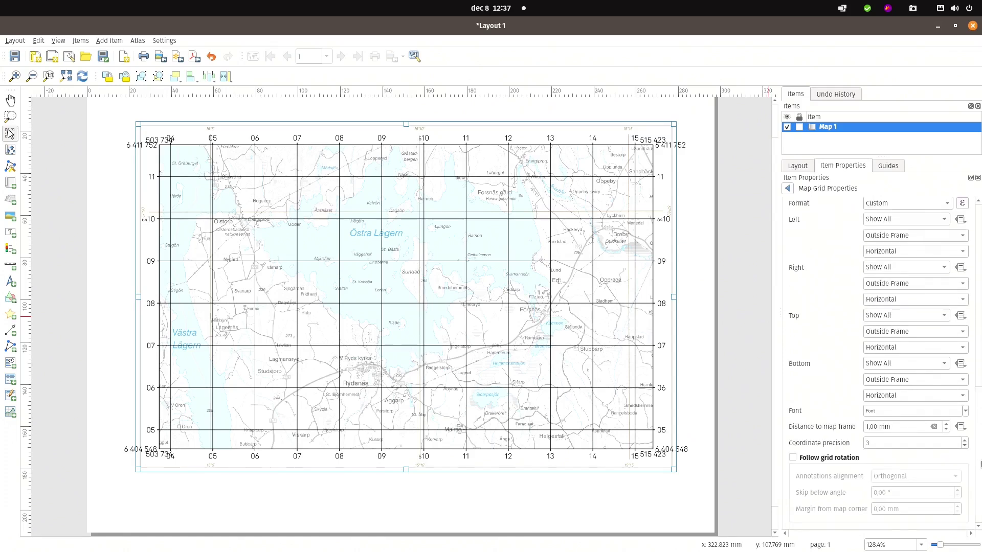
left_click(888, 413)
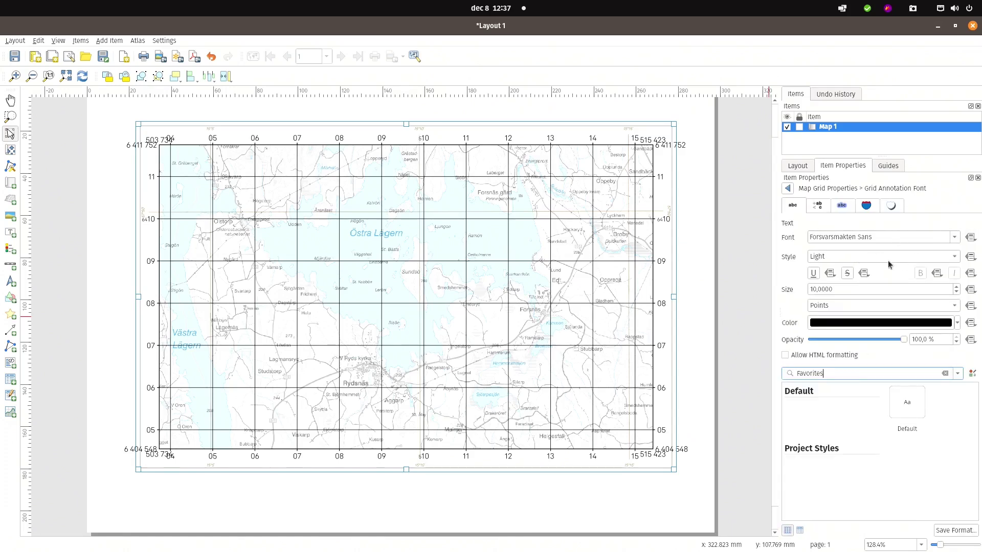
scroll(860, 291, "down", 3)
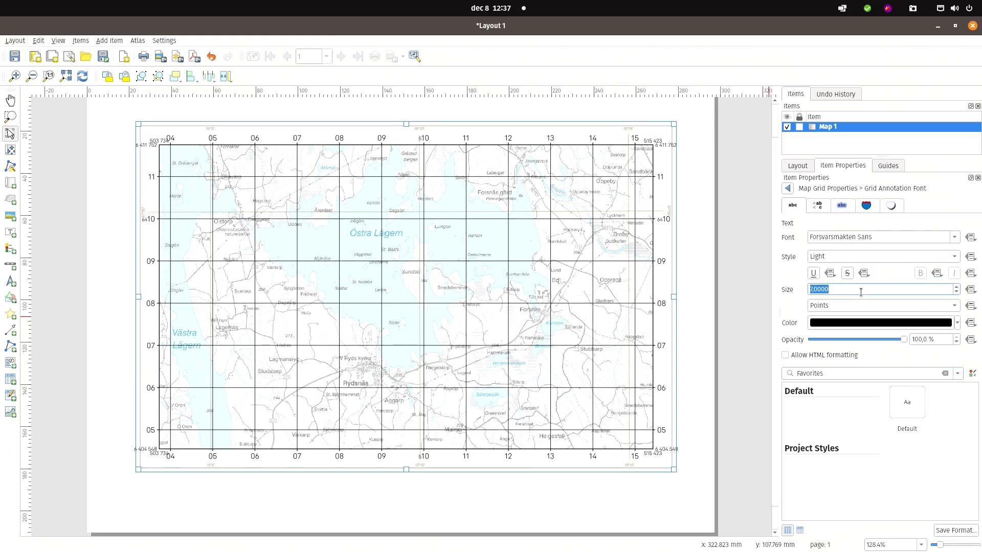
scroll(865, 292, "down", 1)
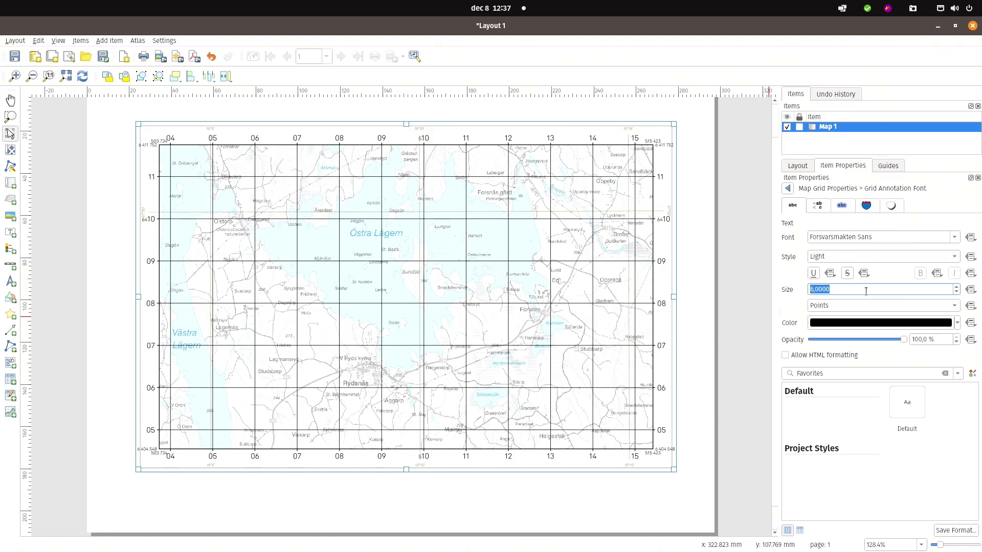
scroll(867, 290, "down", 1)
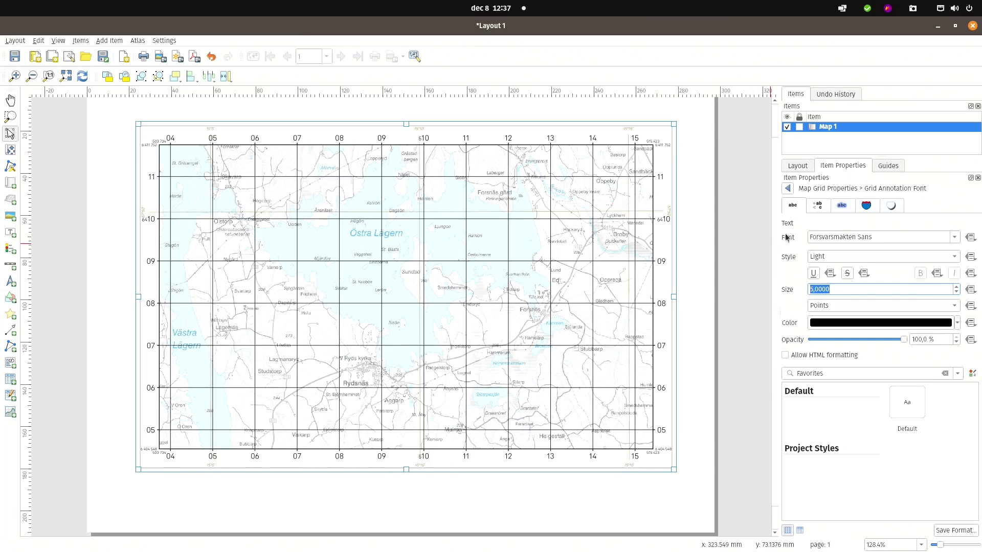
left_click(789, 190)
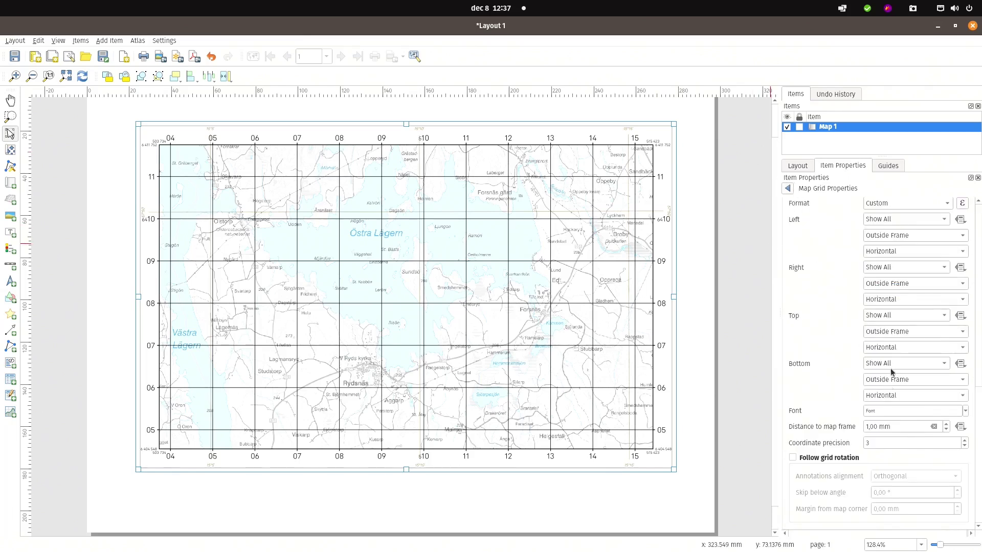
Step: Set the direction of the grid's top and bottom coordinates to Vertical Ascending
left_click(930, 348)
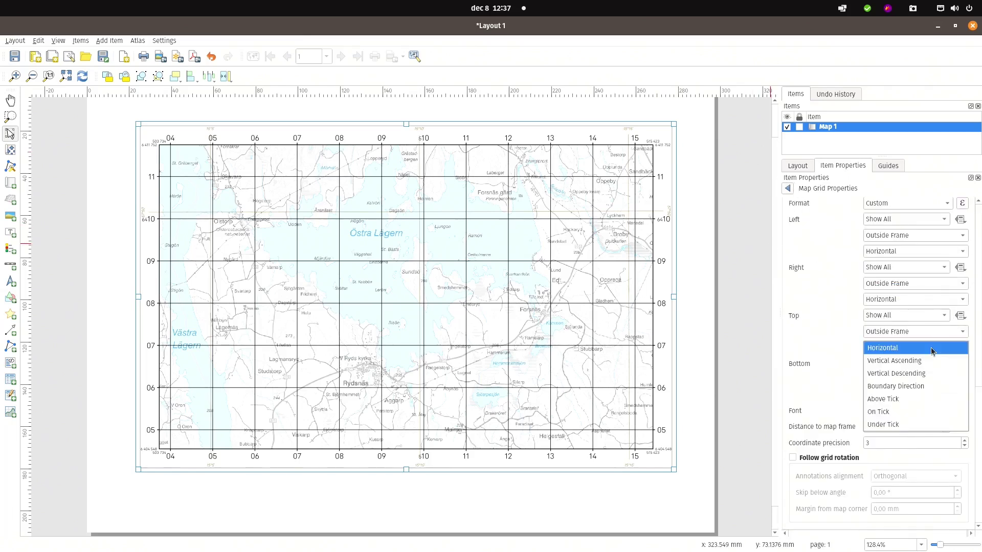
left_click(935, 360)
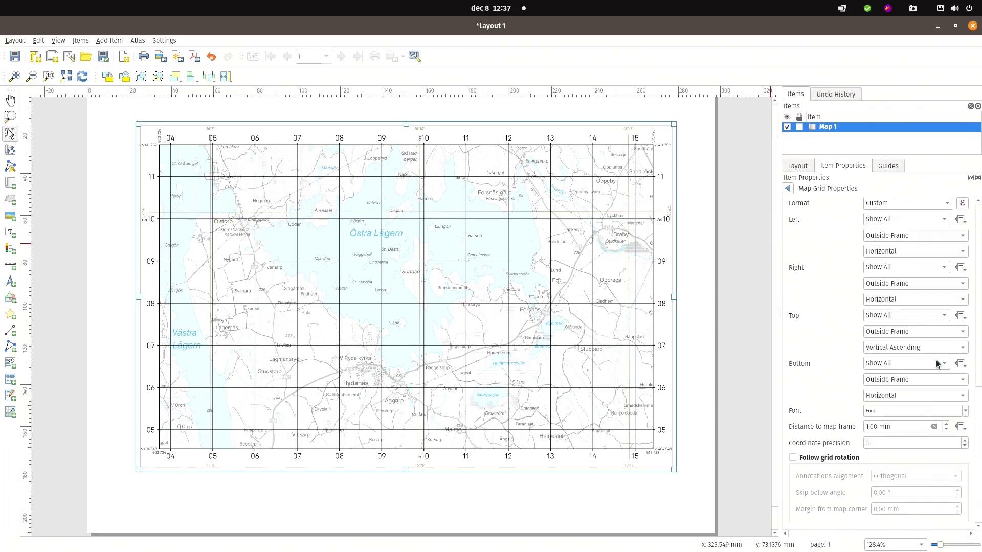
left_click(909, 397)
left_click(910, 409)
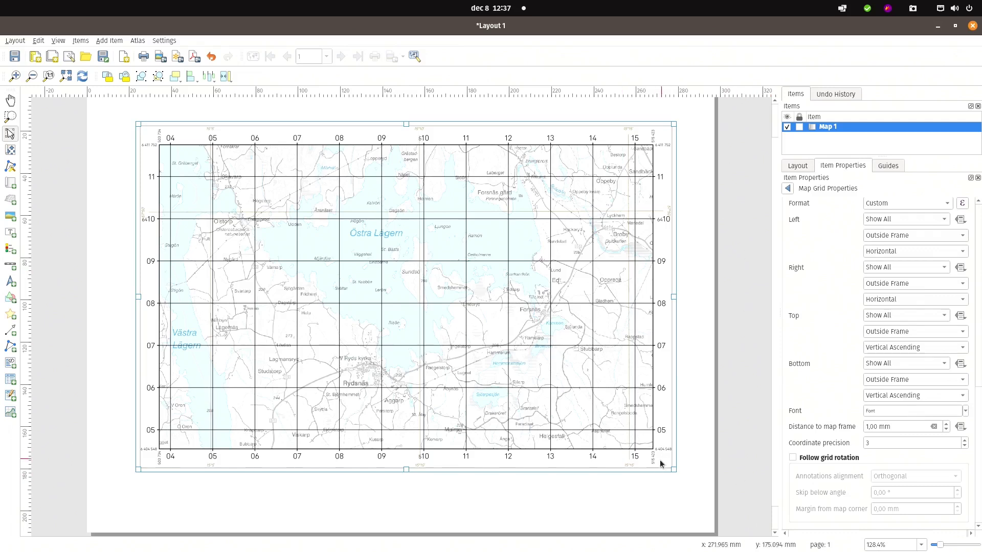
Step: Examine the Neatline coordinate labels up close at the map's upper-right corner
left_click(748, 261)
scroll(681, 123, "down", 1)
scroll(680, 122, "up", 2)
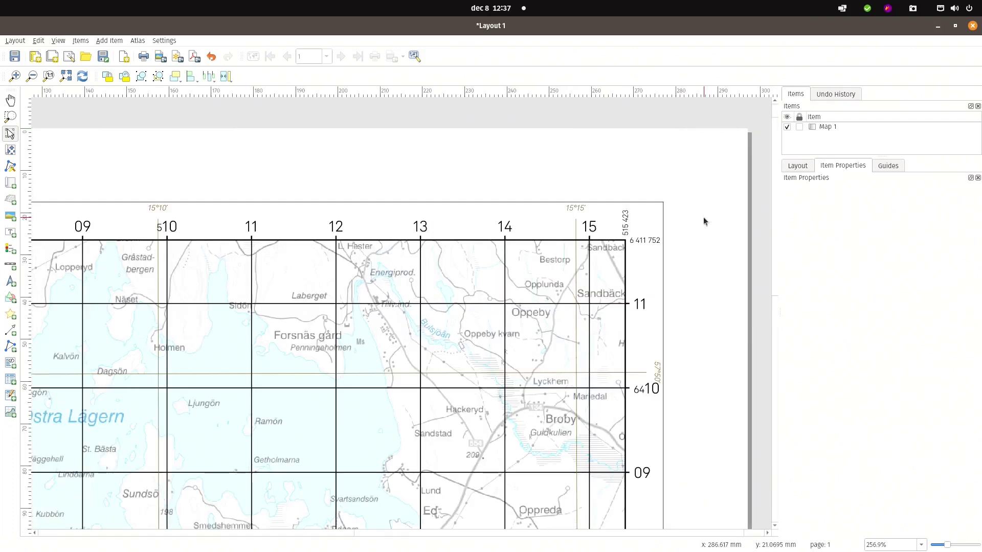
scroll(704, 221, "up", 1)
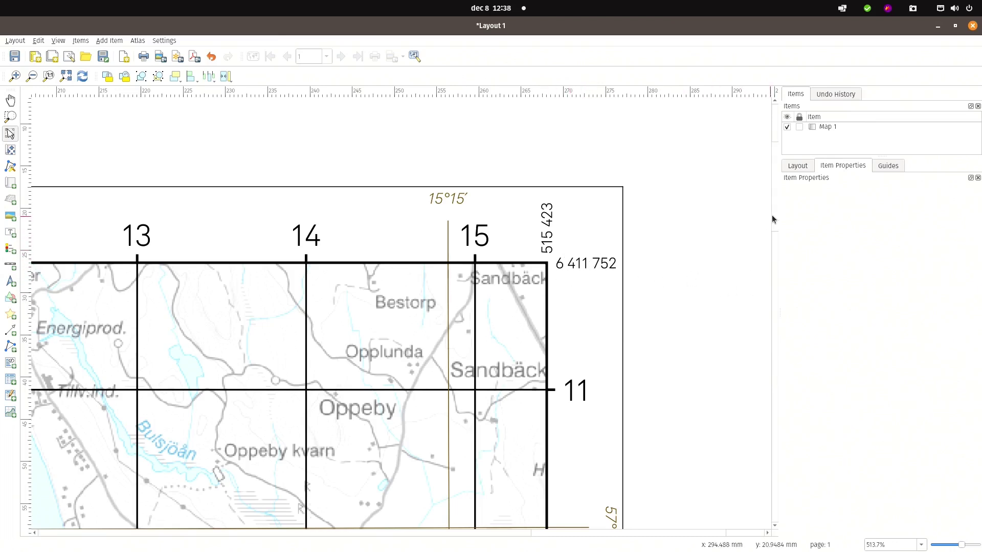
scroll(704, 264, "up", 1)
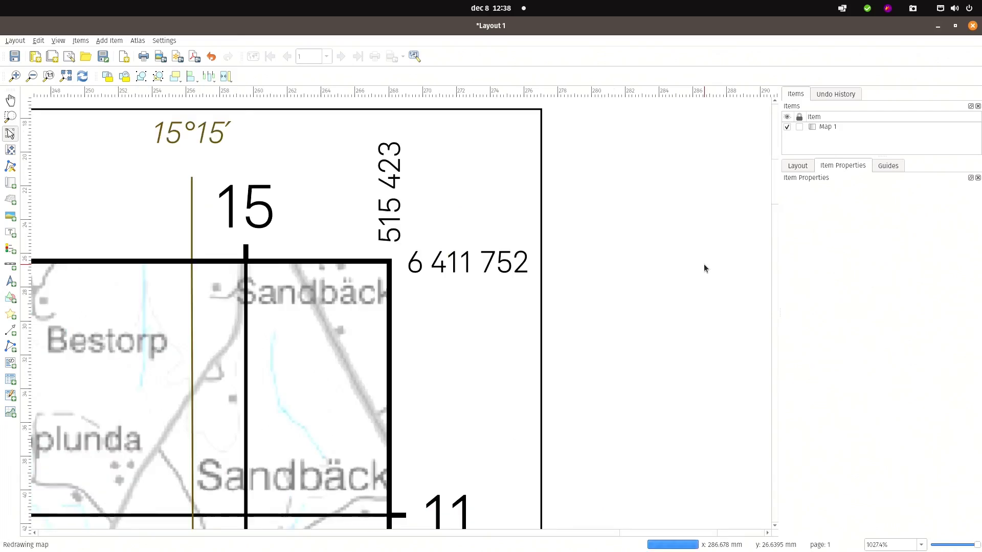
Step: Resize the map item slightly narrower and extend its lower edge close to the bottom of the page
left_click(66, 76)
left_click_drag(528, 267, 514, 303)
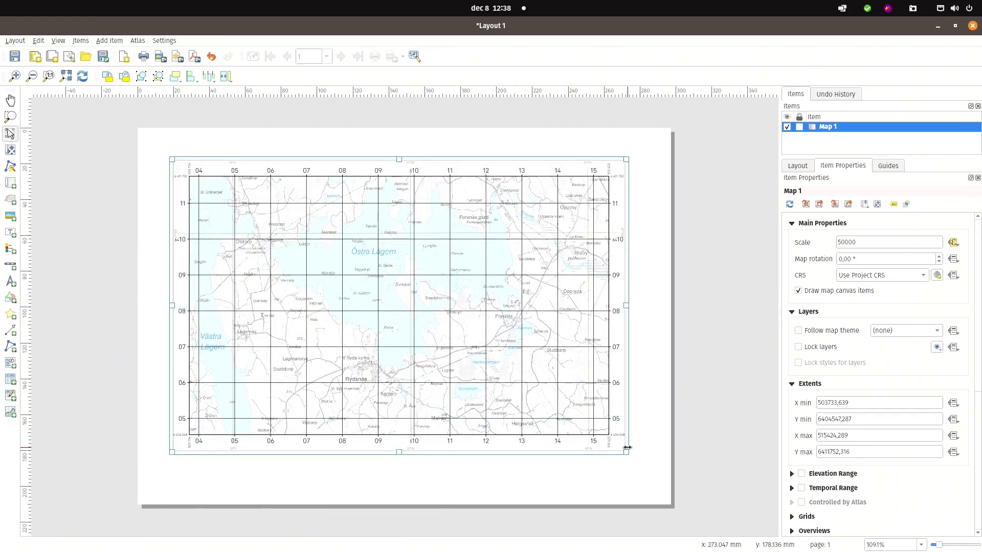
left_click_drag(626, 452, 620, 301)
left_click_drag(396, 301, 409, 481)
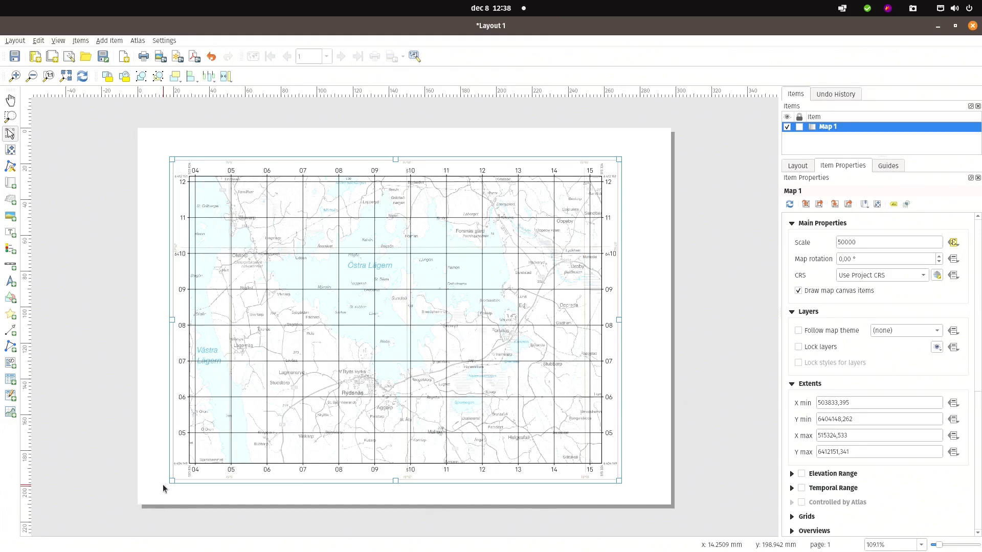
Step: Shift the map content within its frame several times while checking the corner coordinates at the lower-left corner
scroll(162, 505, "down", 2)
scroll(153, 501, "up", 3)
scroll(94, 487, "up", 1)
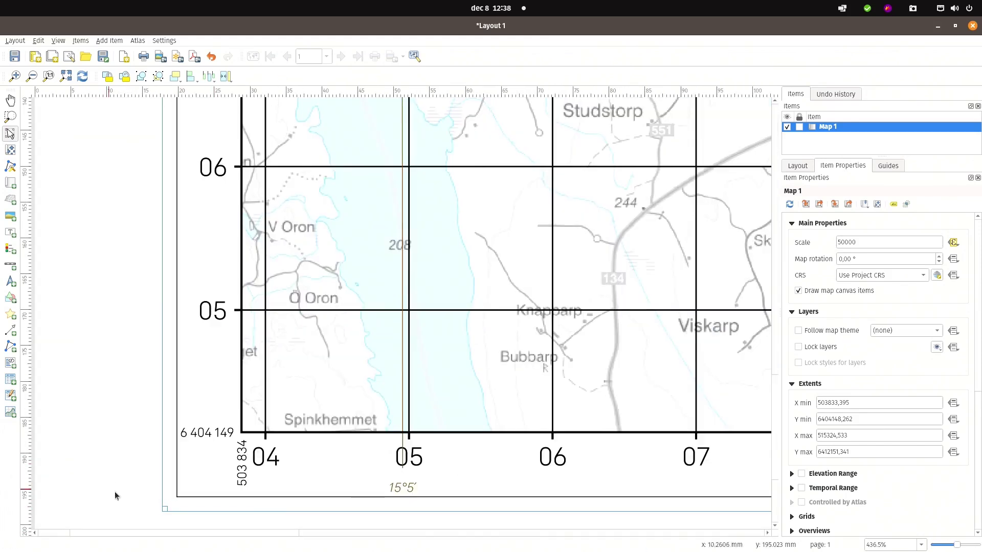
left_click(17, 153)
left_click_drag(319, 341, 504, 257)
left_click_drag(463, 396, 546, 252)
left_click_drag(531, 381, 395, 380)
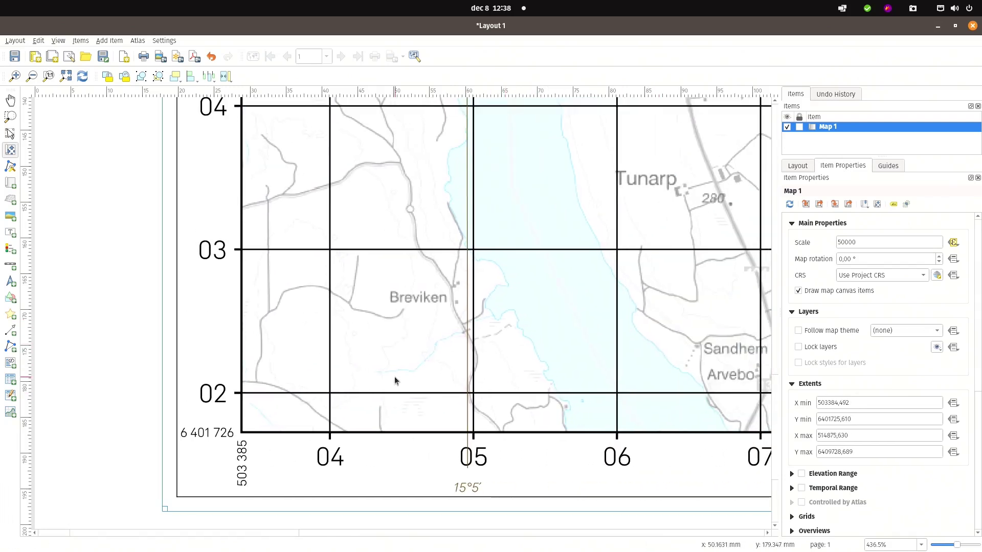
left_click_drag(446, 288, 495, 317)
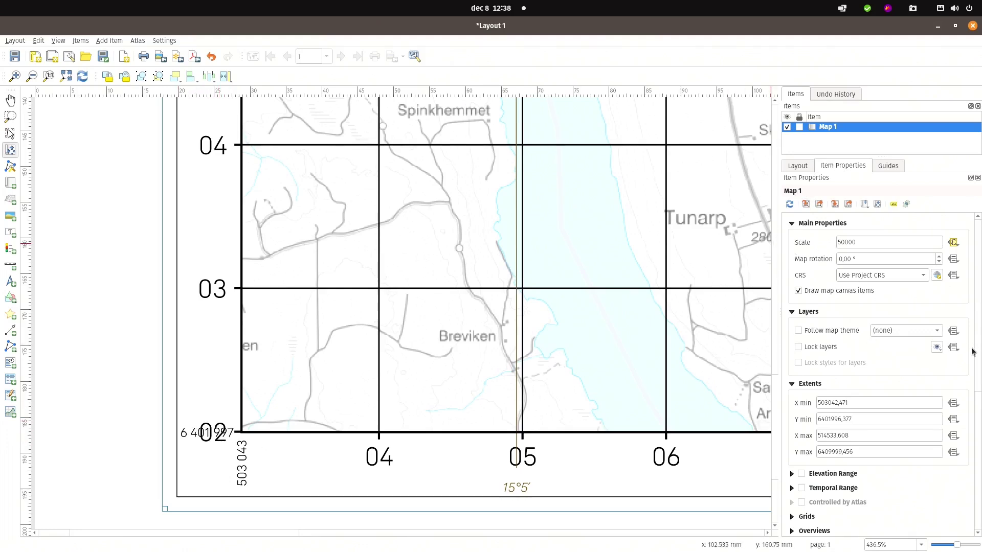
Step: Rename the Neatline grid of Map 1 as "Neatline/corner labels"
mouse_move(978, 351)
left_mouse_down()
mouse_move(980, 446)
mouse_move(979, 352)
left_mouse_up()
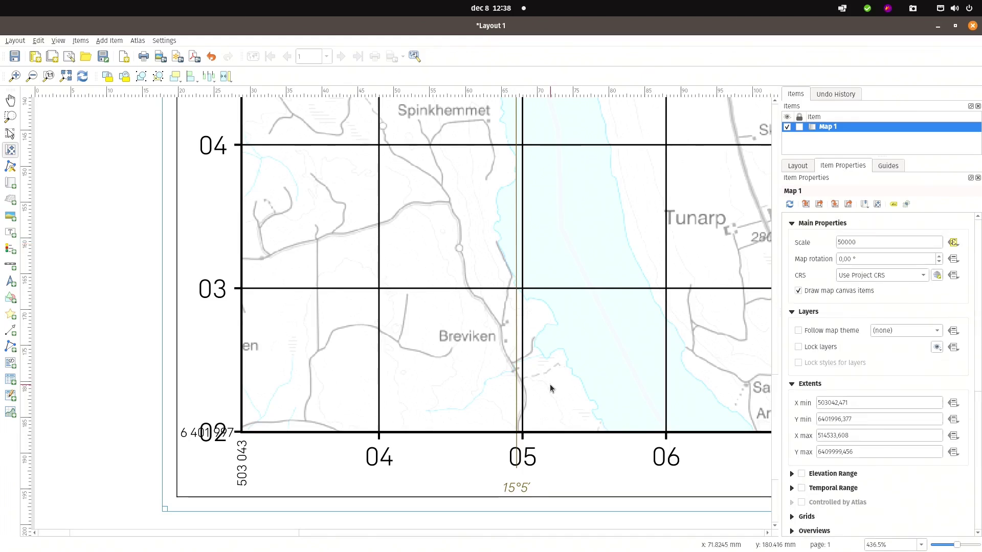
left_click(791, 516)
scroll(803, 409, "down", 3)
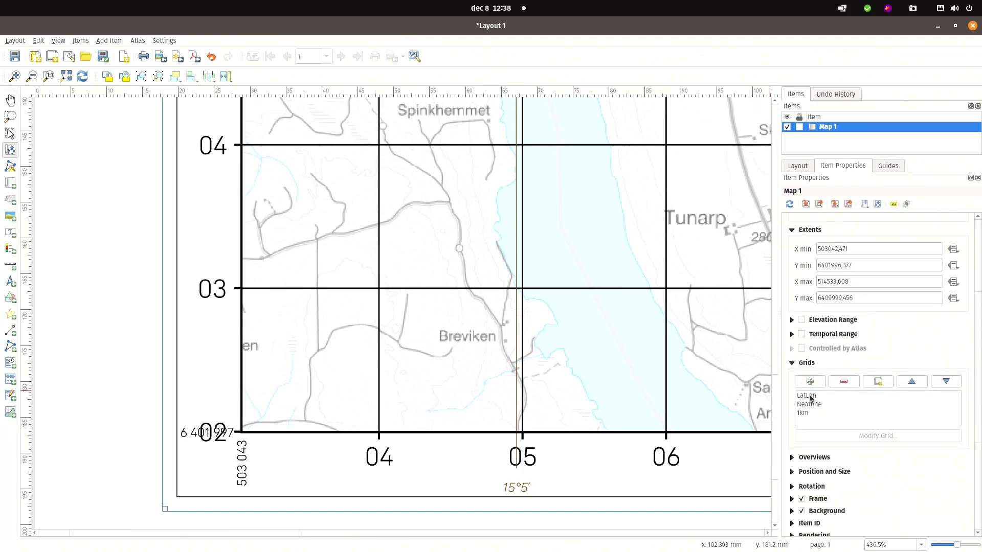
left_click(815, 409)
left_click(815, 409)
left_click(879, 436)
type("/cor")
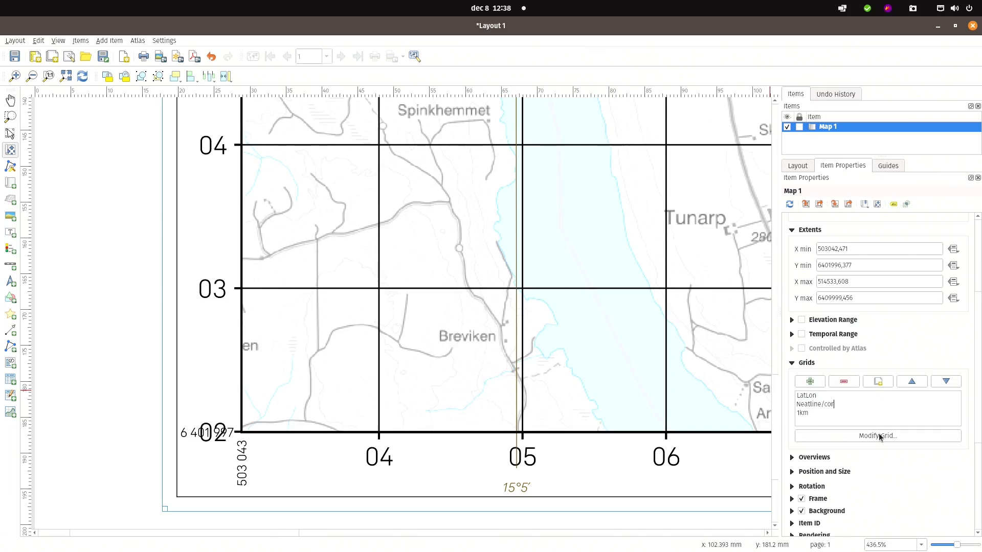
type("ner labels")
key("Return")
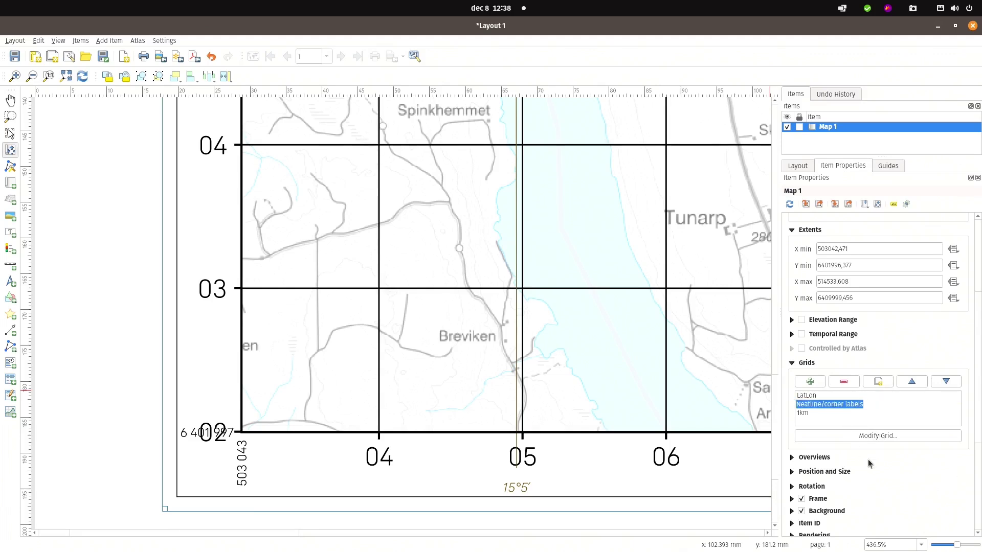
Step: Change the coordinate font colour of the "Neatline/corner labels" grid to a medium grey
left_click(864, 436)
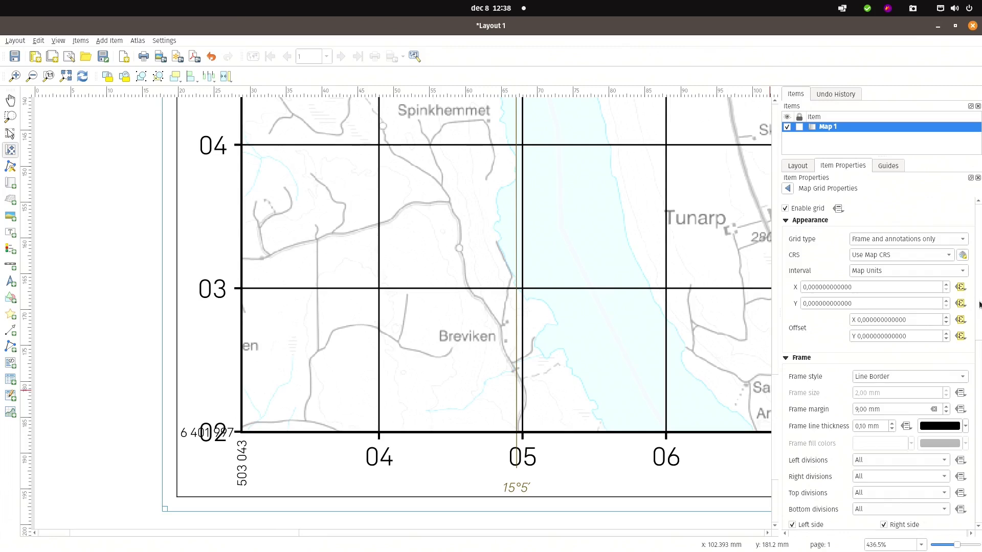
scroll(945, 484, "down", 15)
left_click(883, 412)
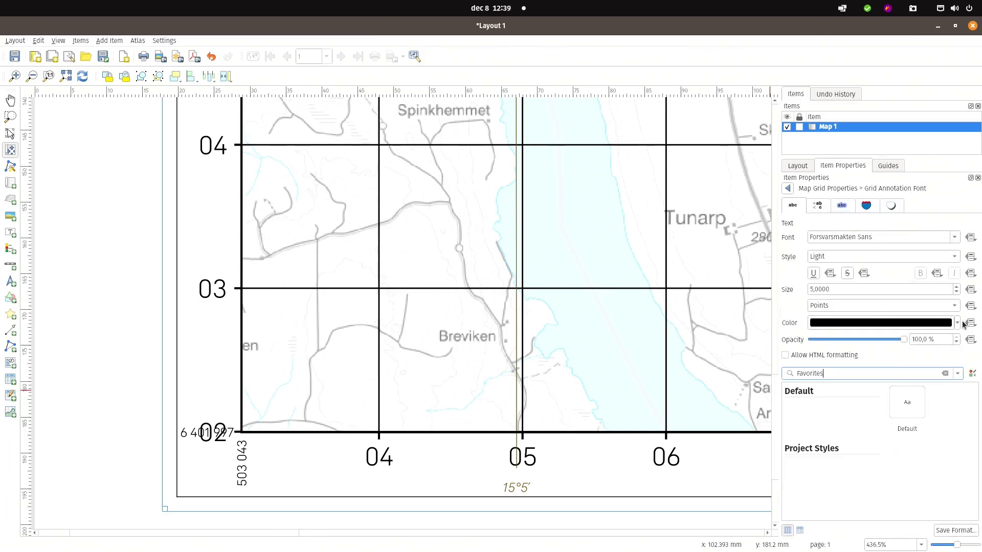
left_click(958, 323)
left_click_drag(839, 383, 823, 387)
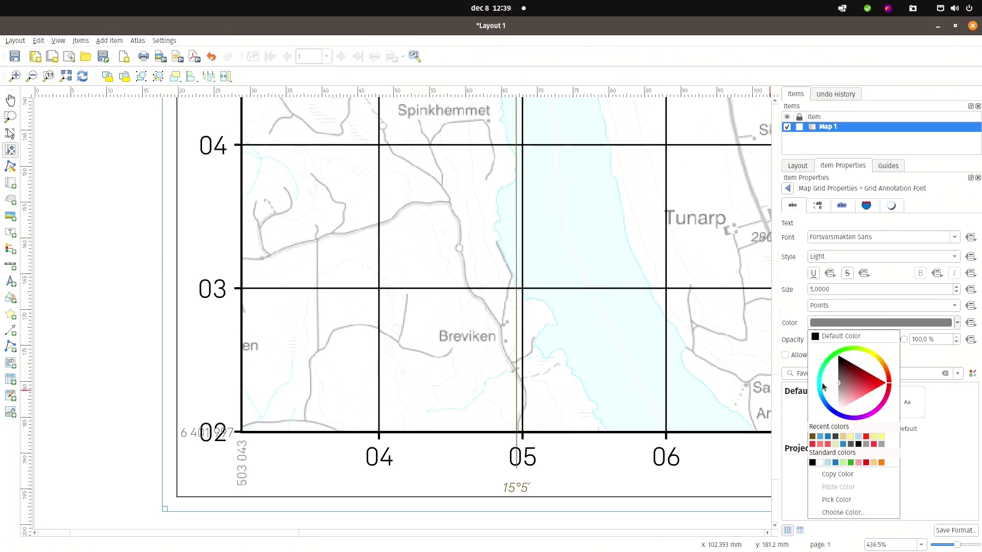
left_click(789, 193)
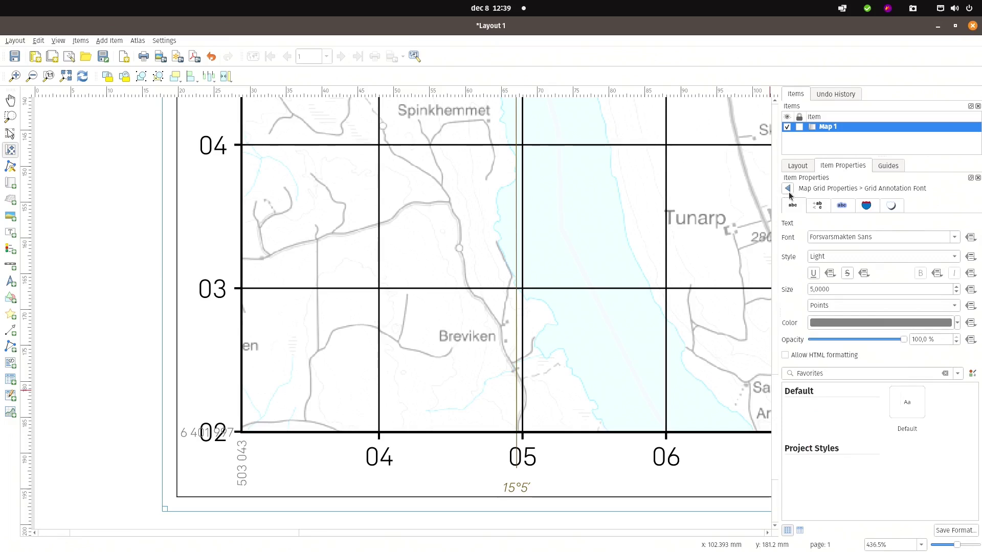
left_click(788, 189)
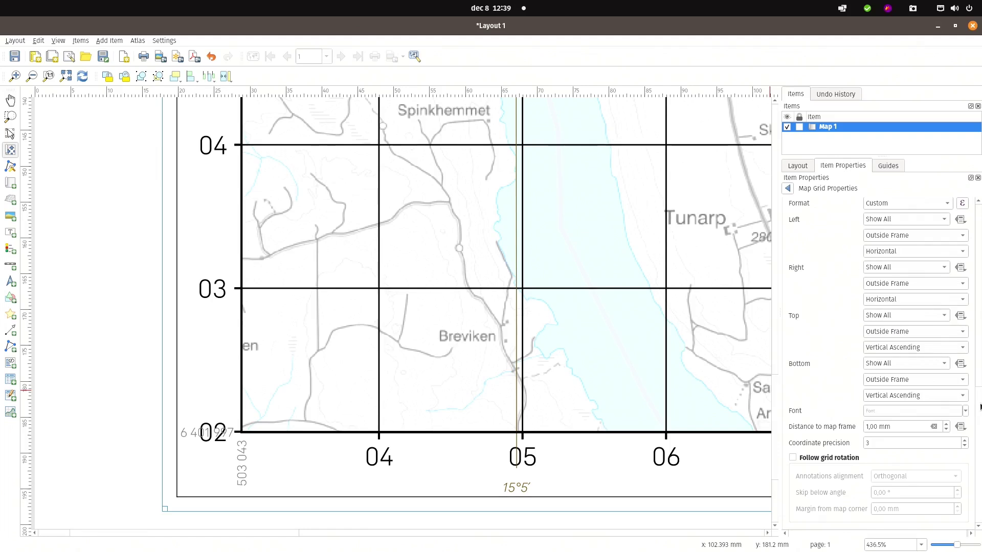
scroll(980, 398, "up", 15)
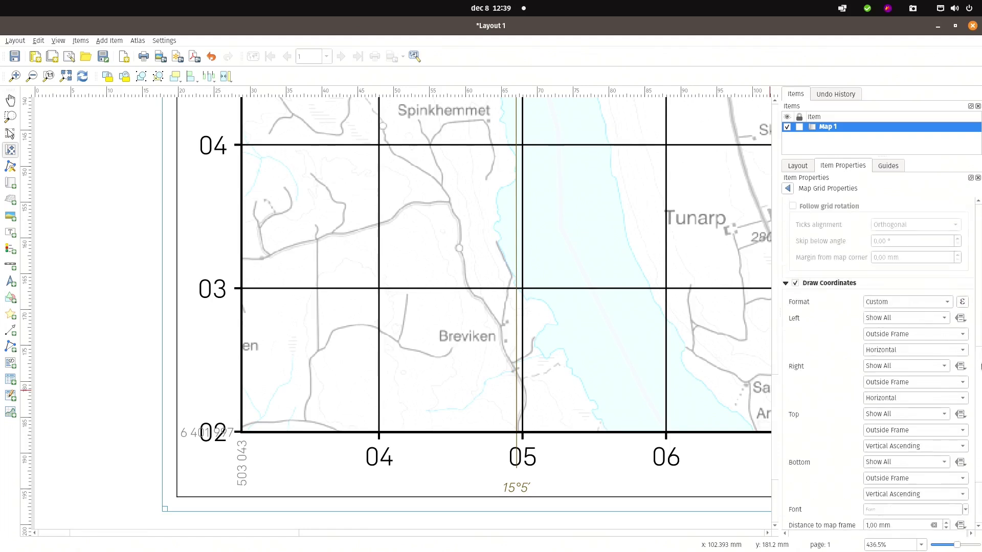
left_click(788, 189)
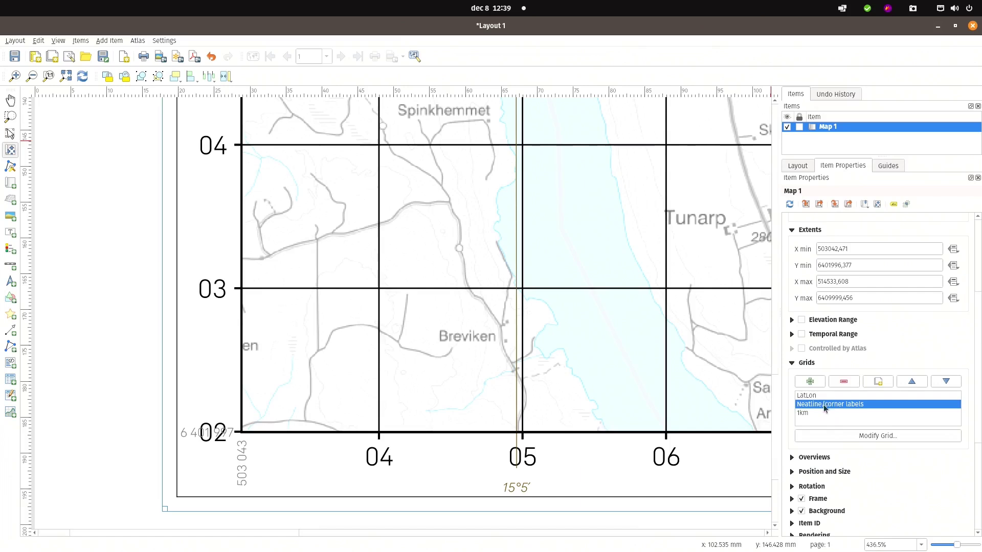
Step: Reorder the map's grids to 1km, LatLon, Neatline/corner labels
left_click(948, 383)
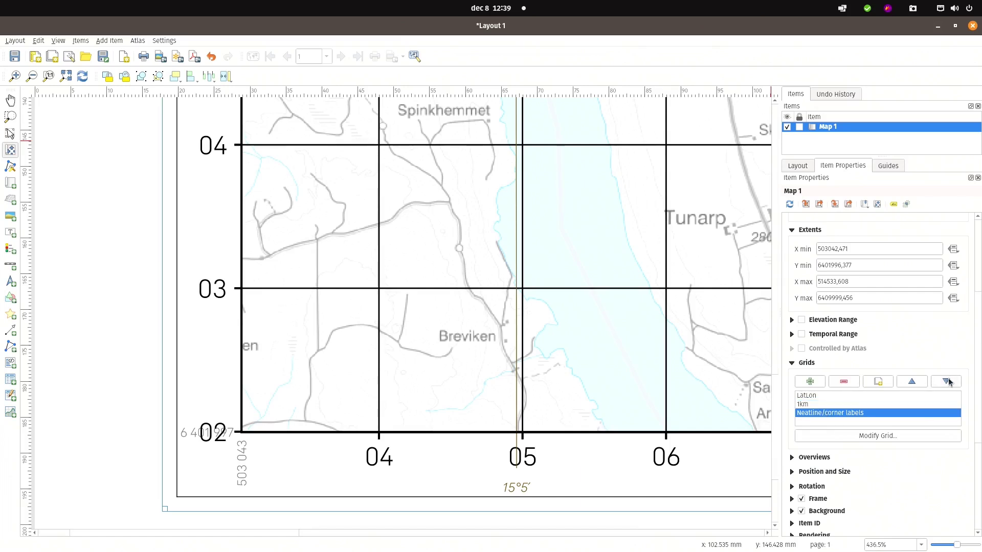
left_click(806, 396)
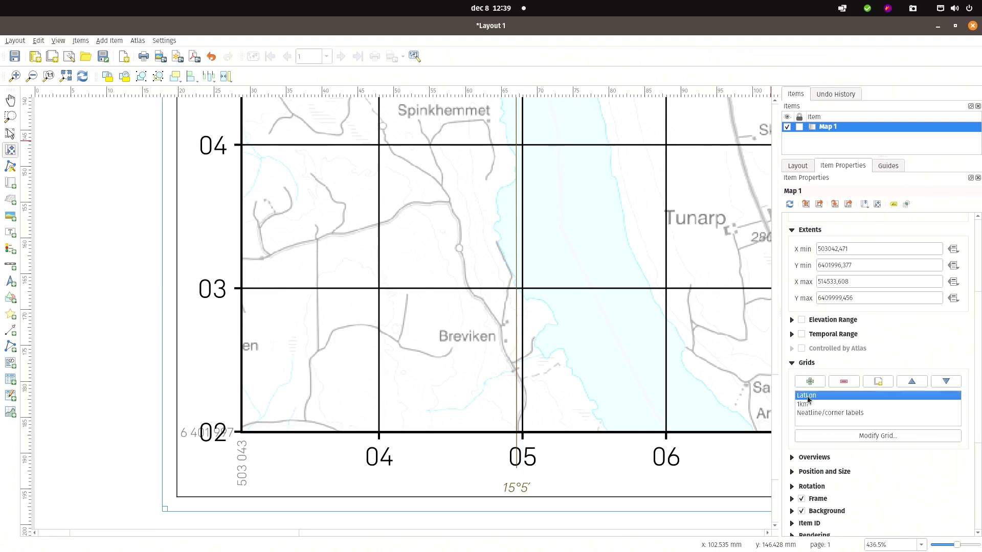
left_click(948, 382)
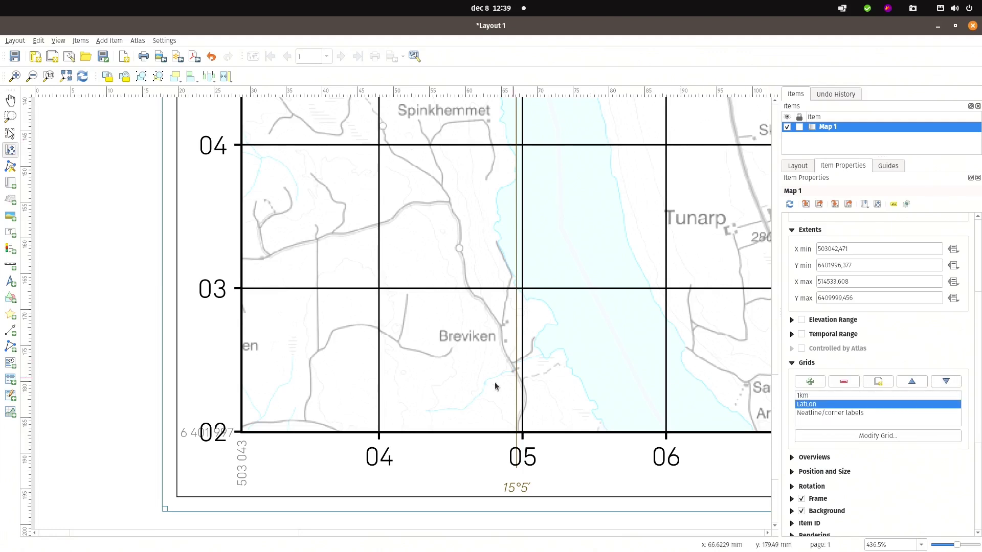